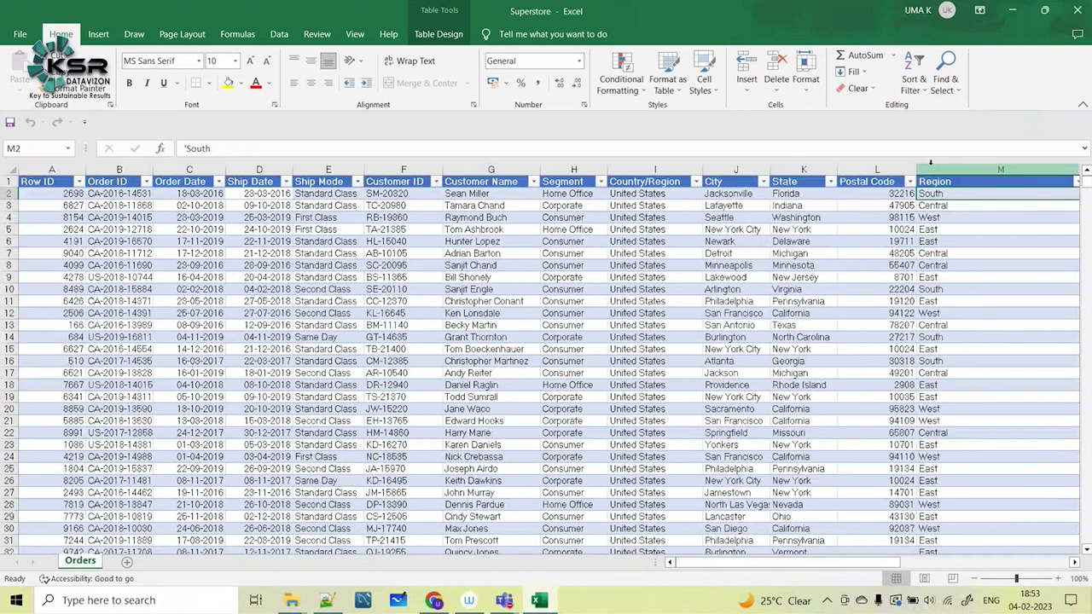
Step: Review the columns and rows of the Orders sheet in the Superstore workbook
drag(700, 565, 869, 564)
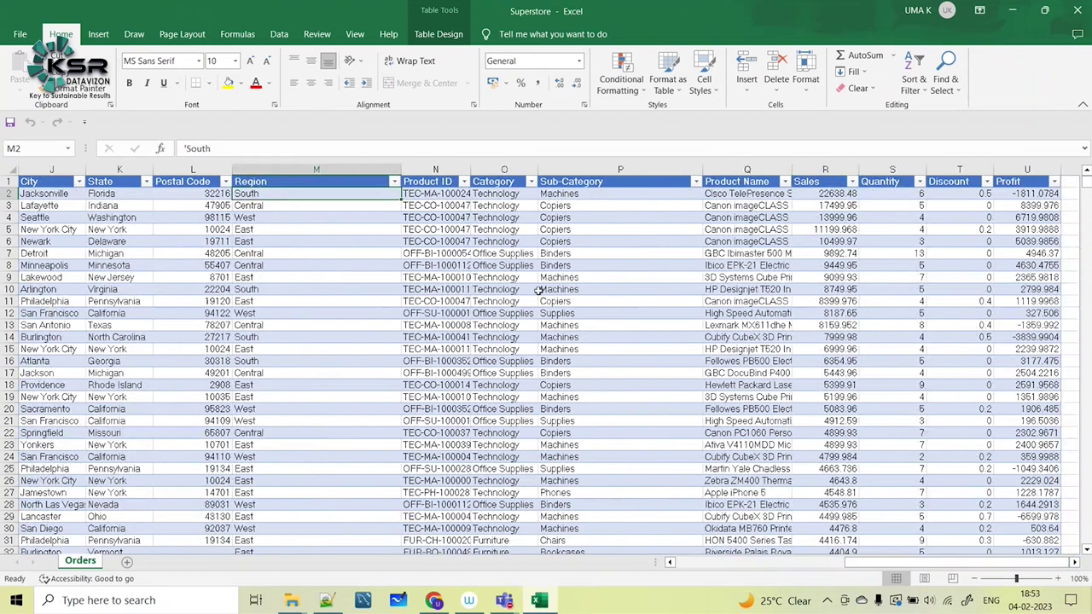
drag(856, 567, 682, 559)
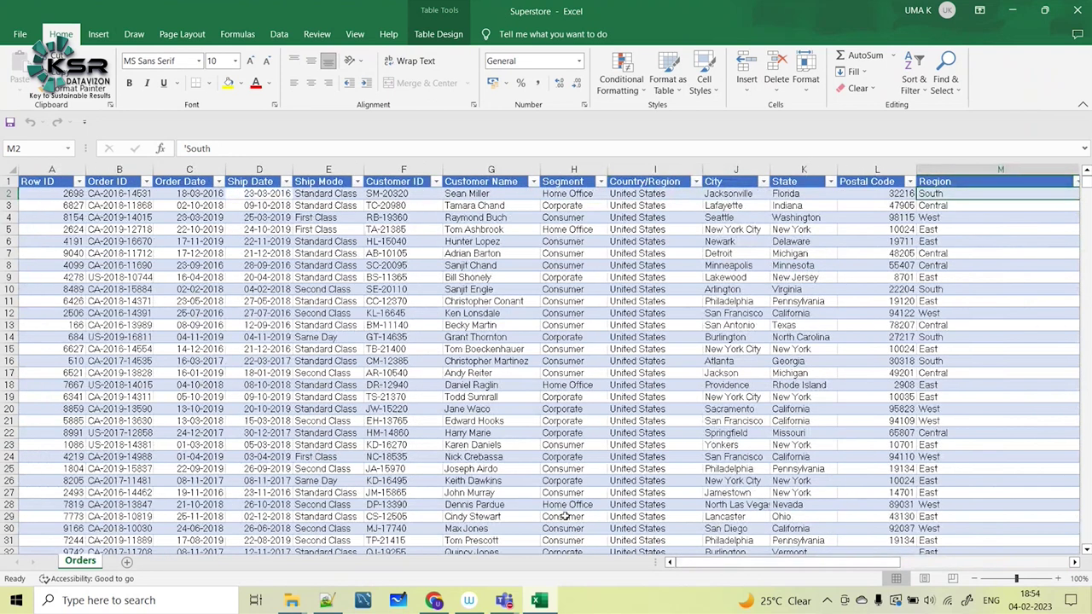
drag(861, 566, 727, 567)
scroll(1087, 512, down, 5)
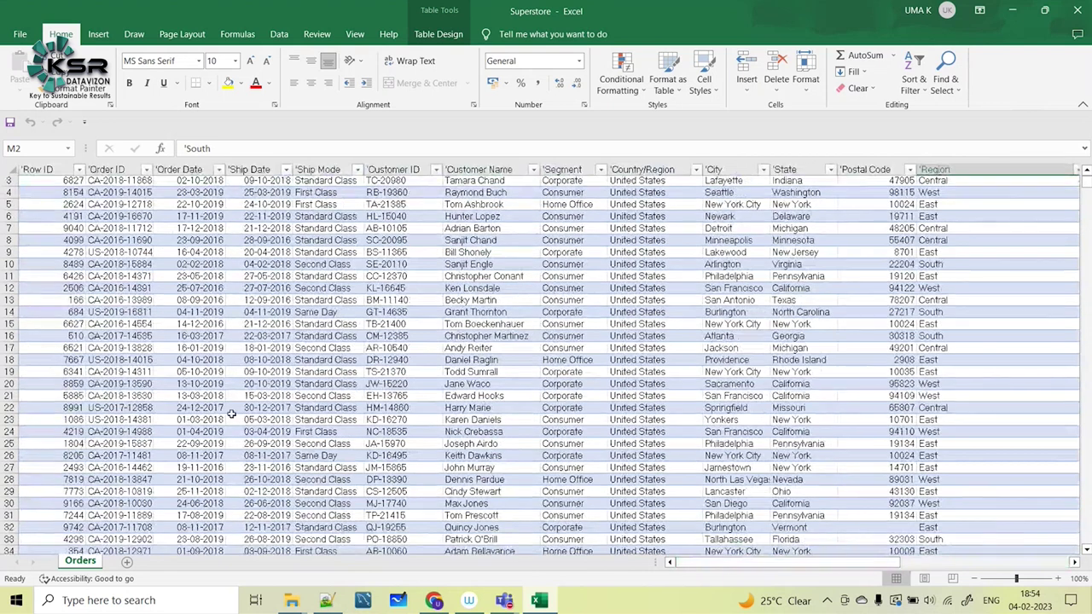
scroll(1088, 512, up, 5)
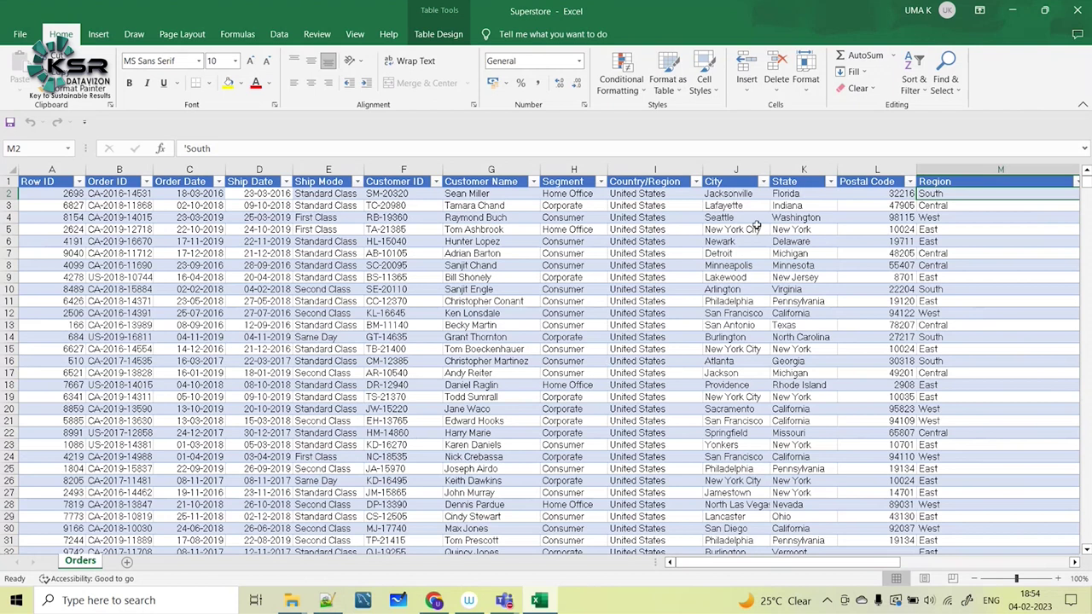
Step: Switch to the Power BI service in Chrome and open the AmazonSales workspace
click(435, 600)
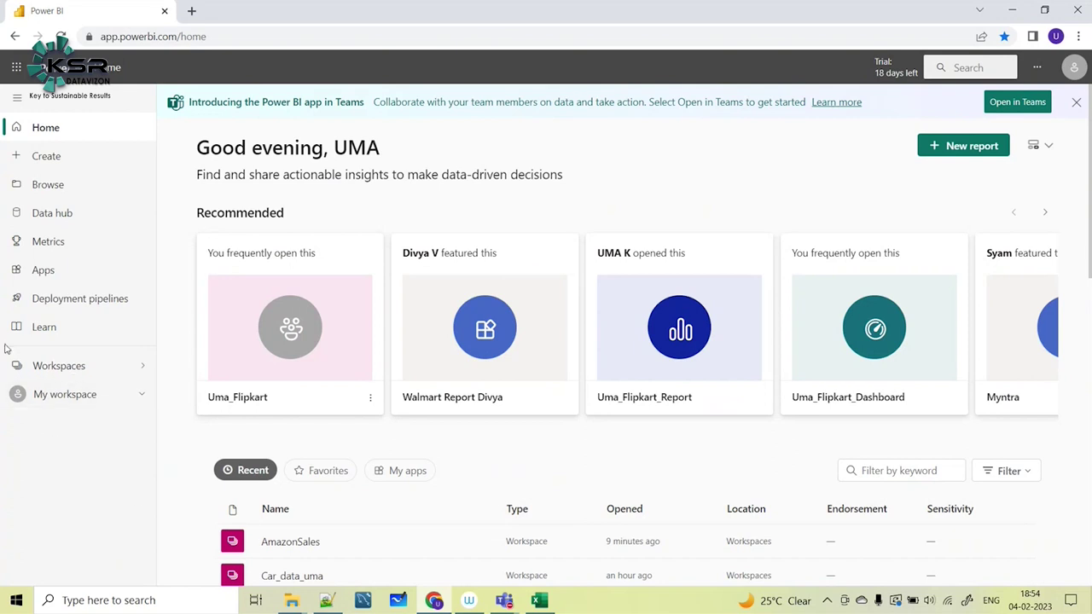
click(93, 371)
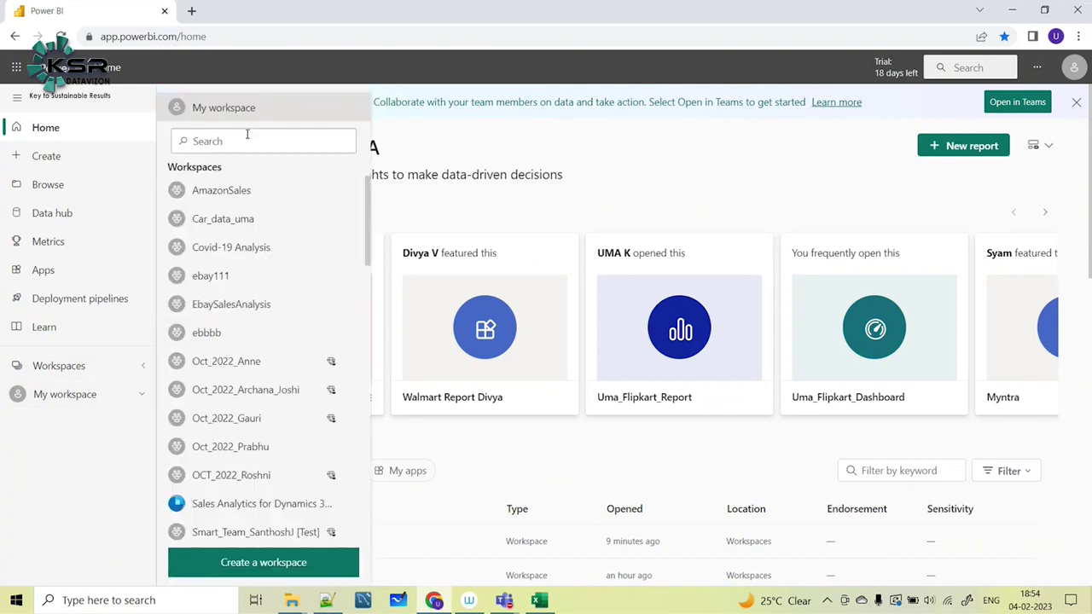
click(218, 191)
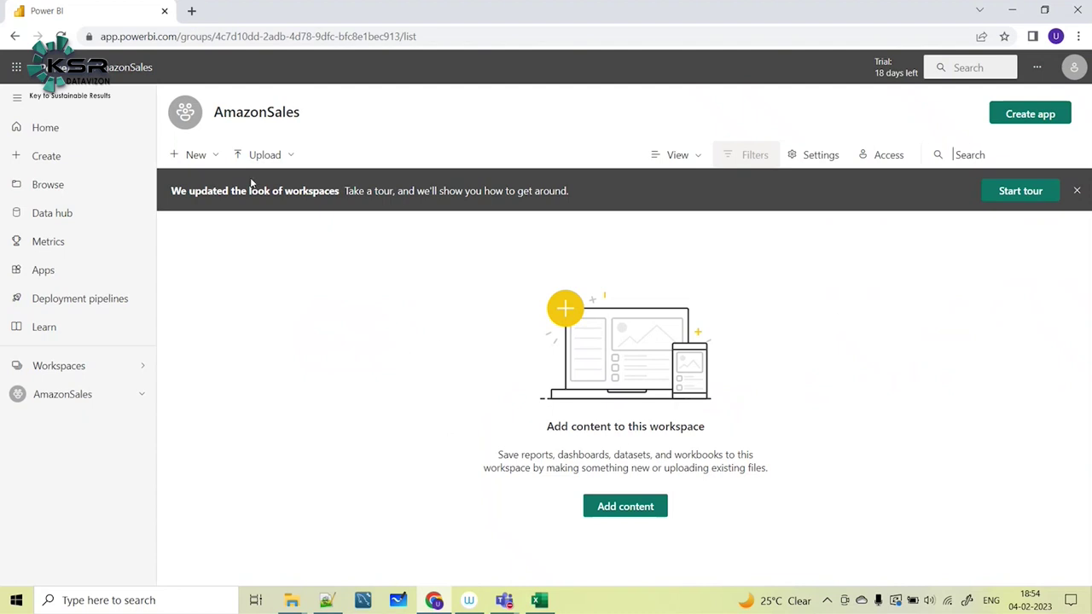
Step: Create a new dataset in the workspace by importing the local Excel file Superstore from the PowerBI_KSRNov2022 folder
click(214, 156)
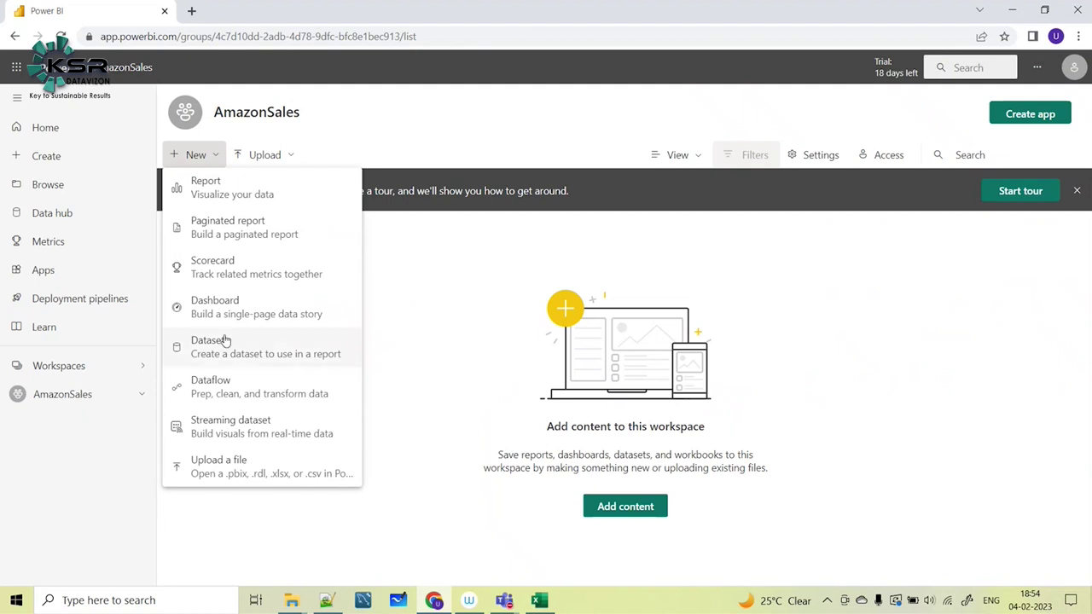
click(325, 353)
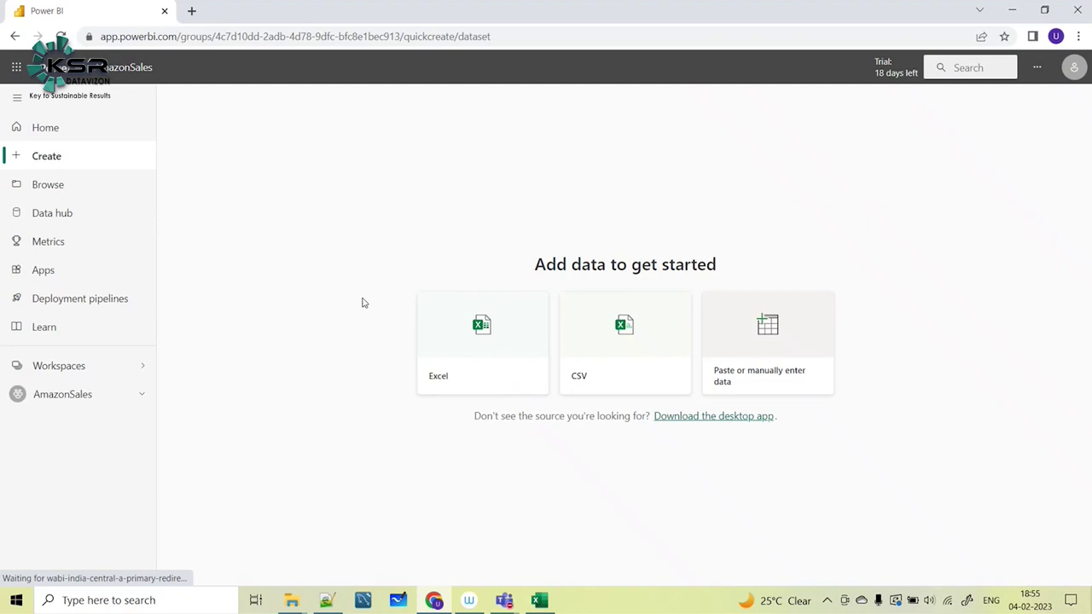
click(480, 357)
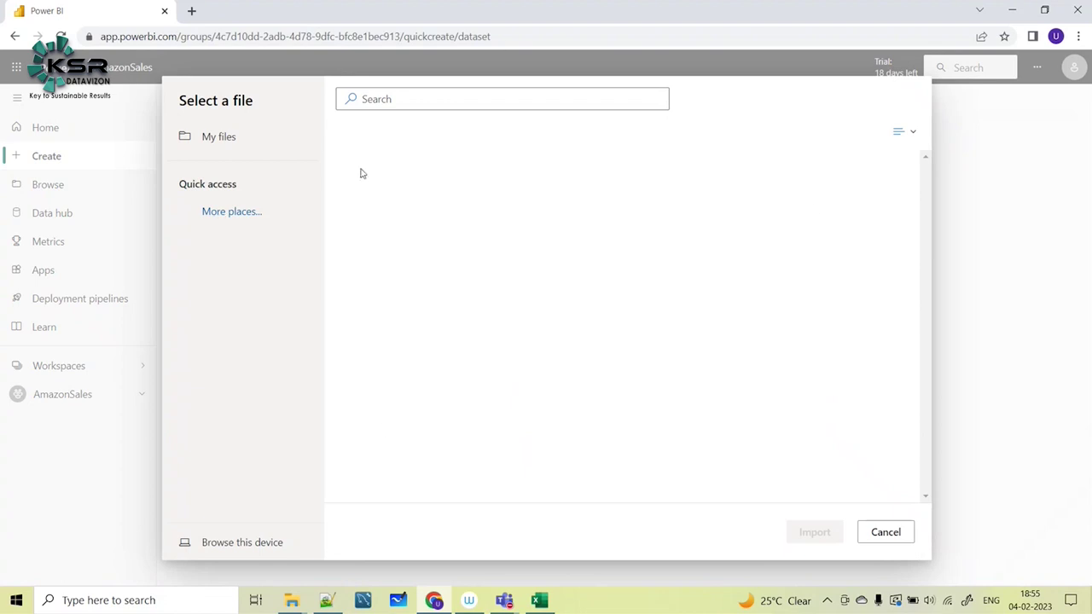
click(230, 544)
scroll(627, 362, down, 2)
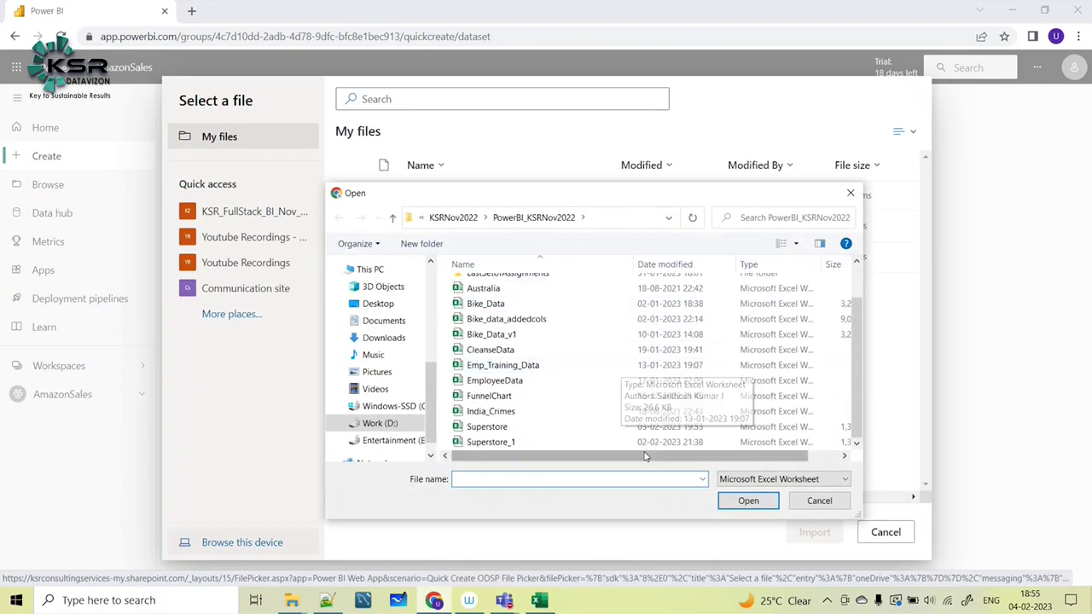
click(555, 429)
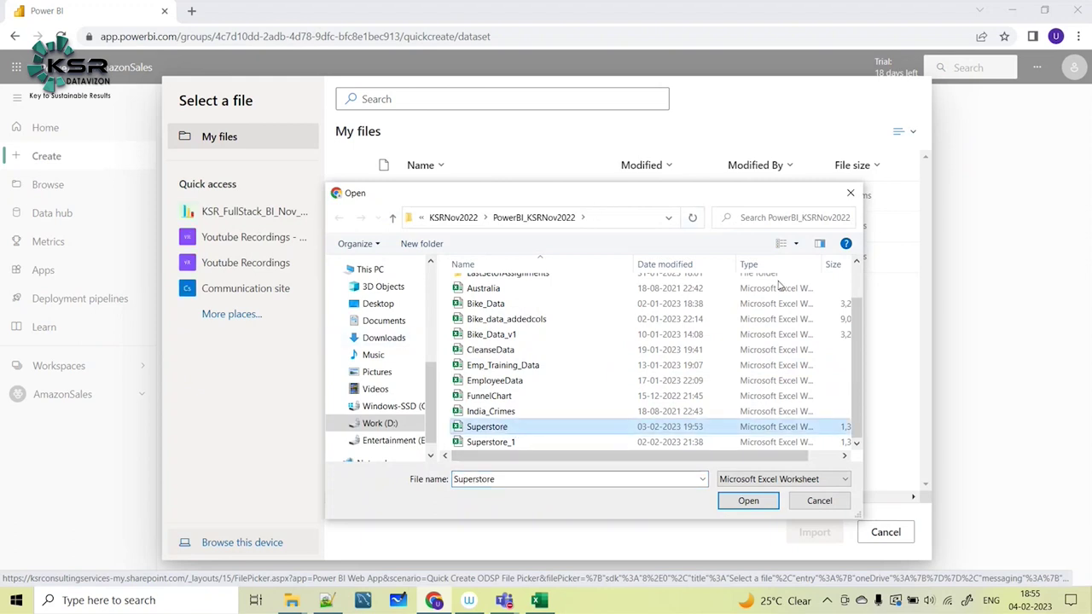
click(748, 500)
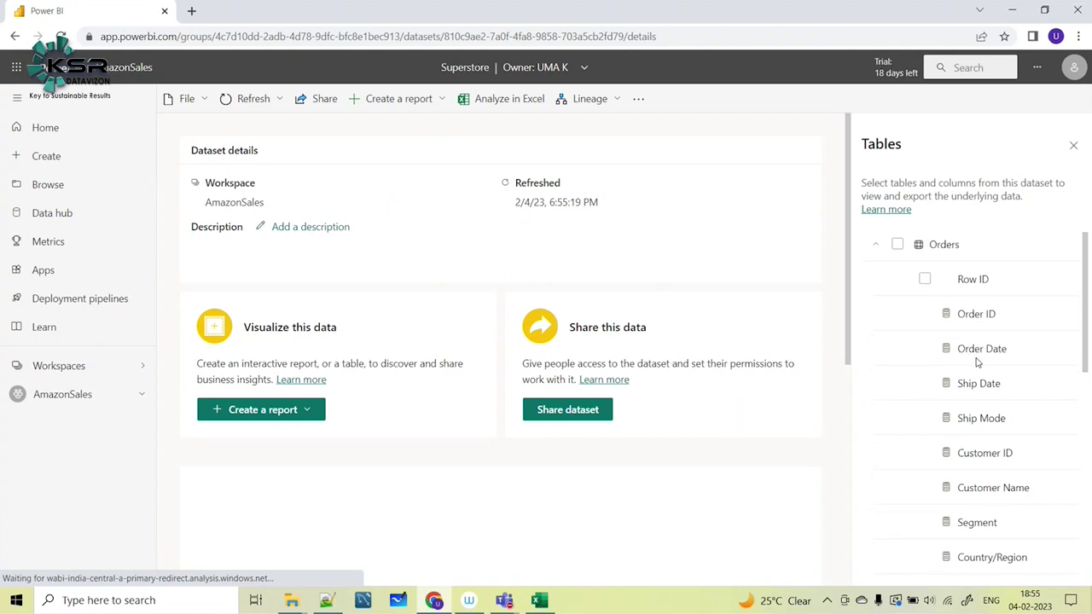
Step: Examine the columns of the imported Orders table in the dataset details against the source workbook
scroll(933, 358, down, 4)
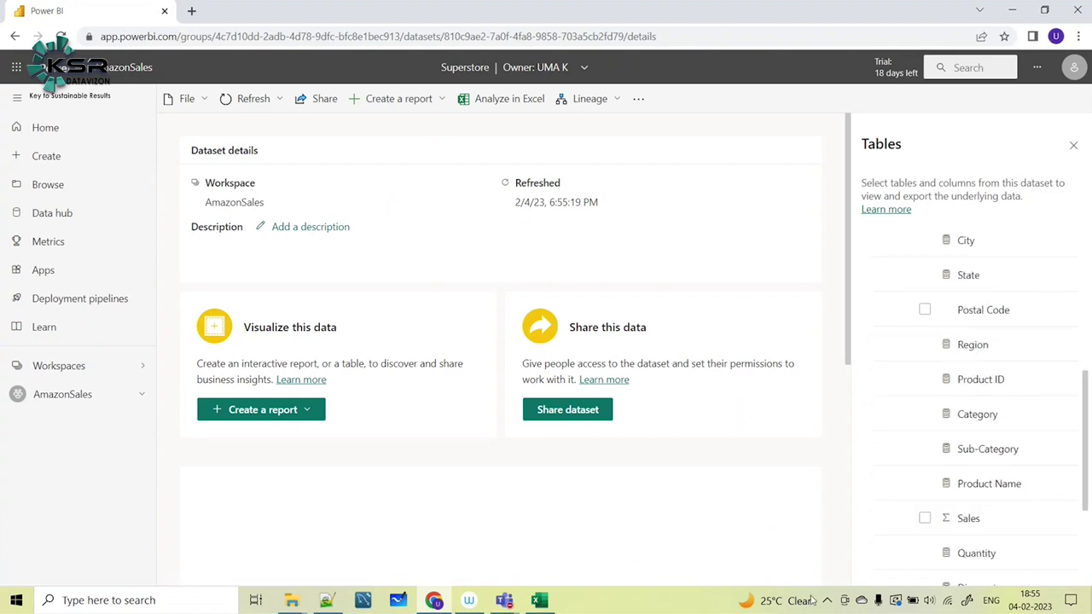
click(540, 601)
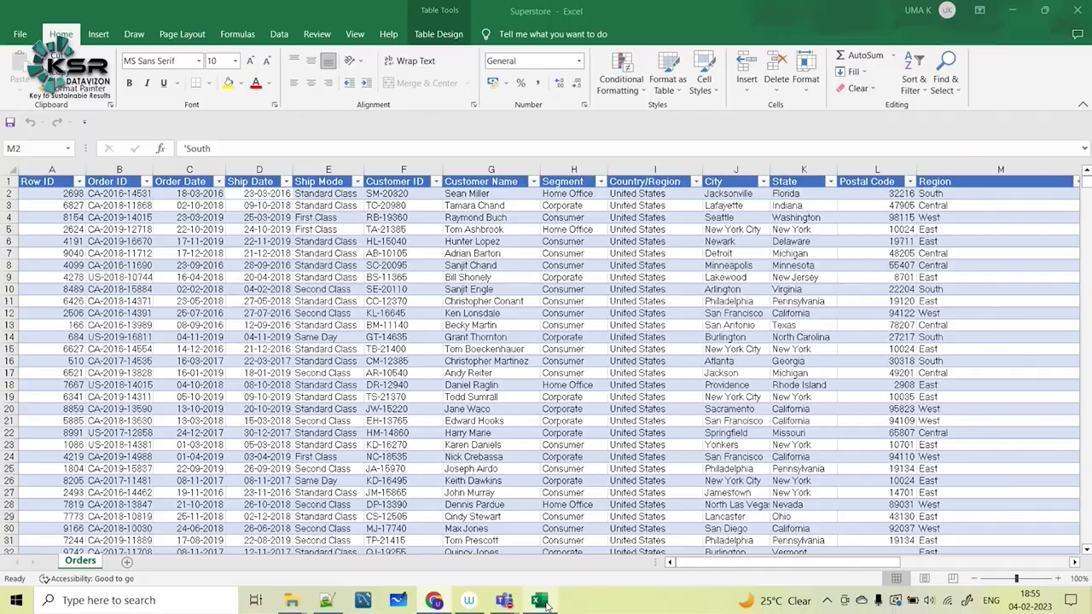
click(540, 600)
scroll(1026, 458, down, 3)
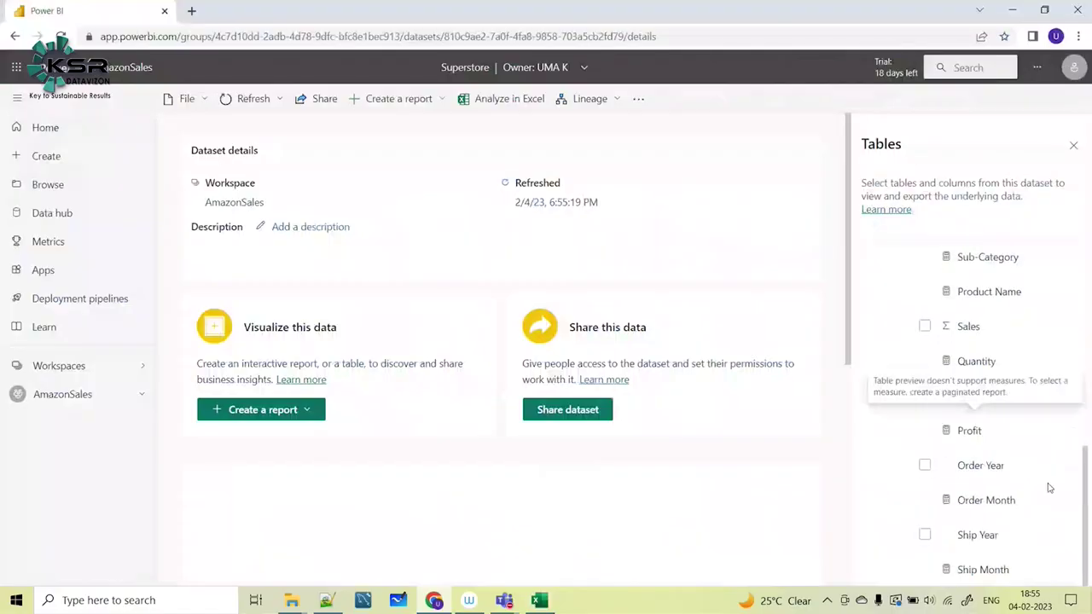
scroll(965, 312, up, 3)
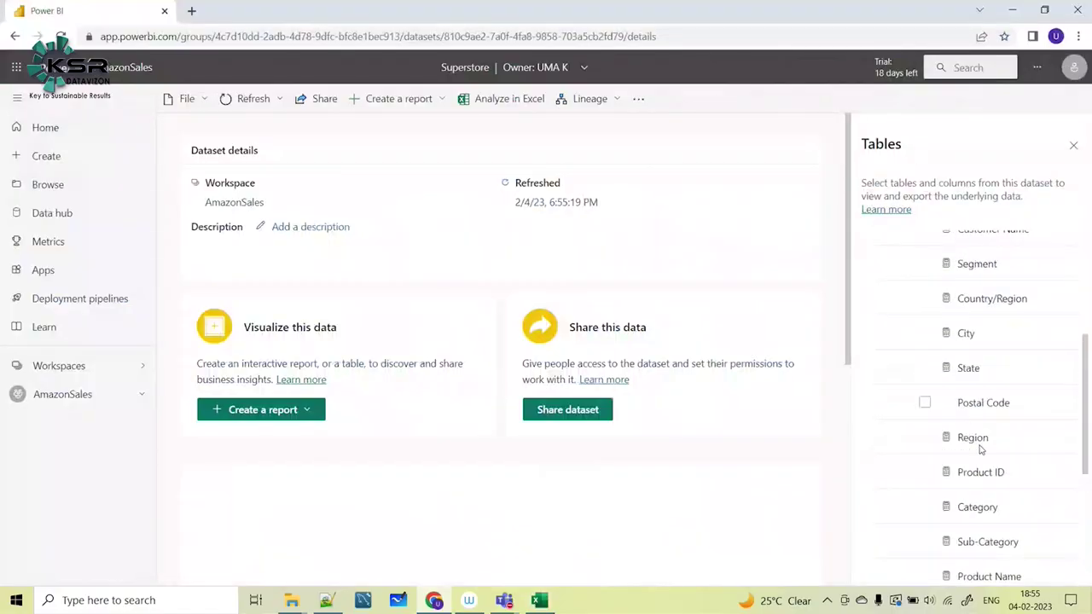
scroll(980, 449, down, 3)
scroll(1006, 292, up, 6)
scroll(981, 281, up, 1)
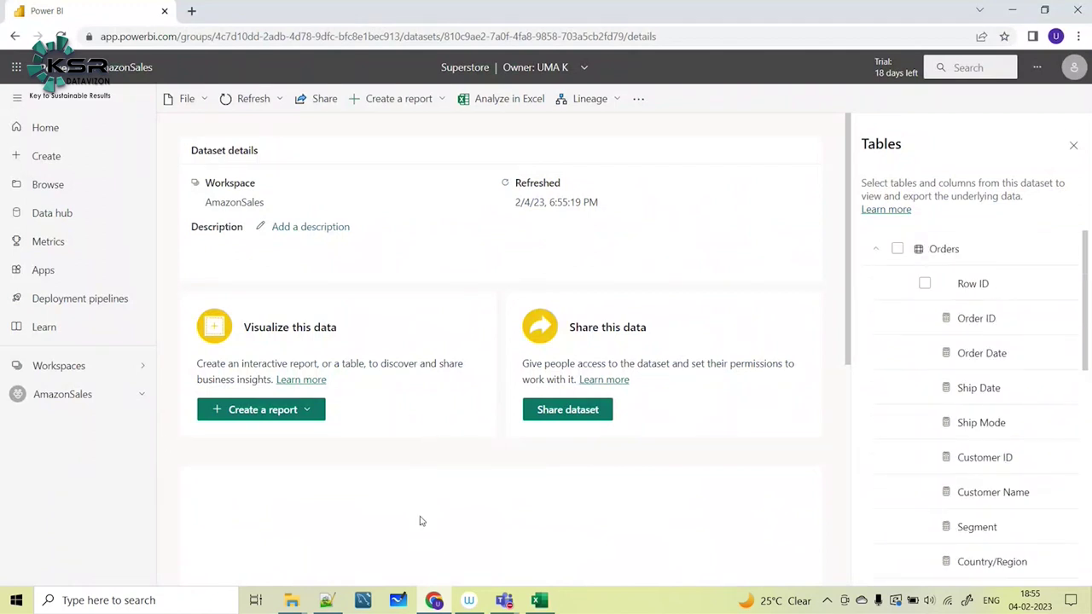
Step: Auto-create a report from the Superstore dataset and read its ship mode summary text
click(310, 415)
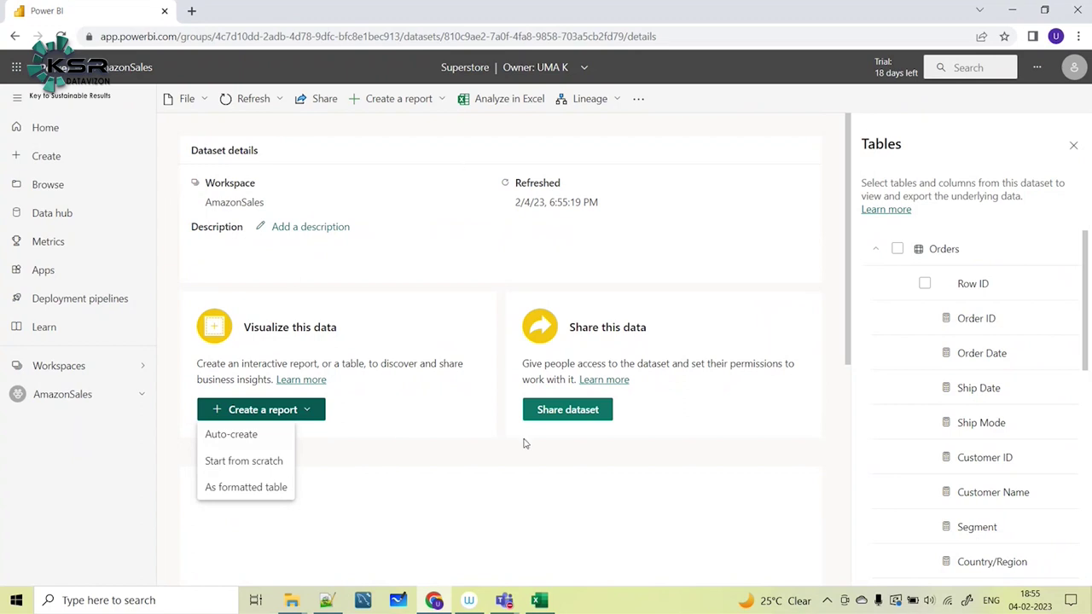
click(235, 436)
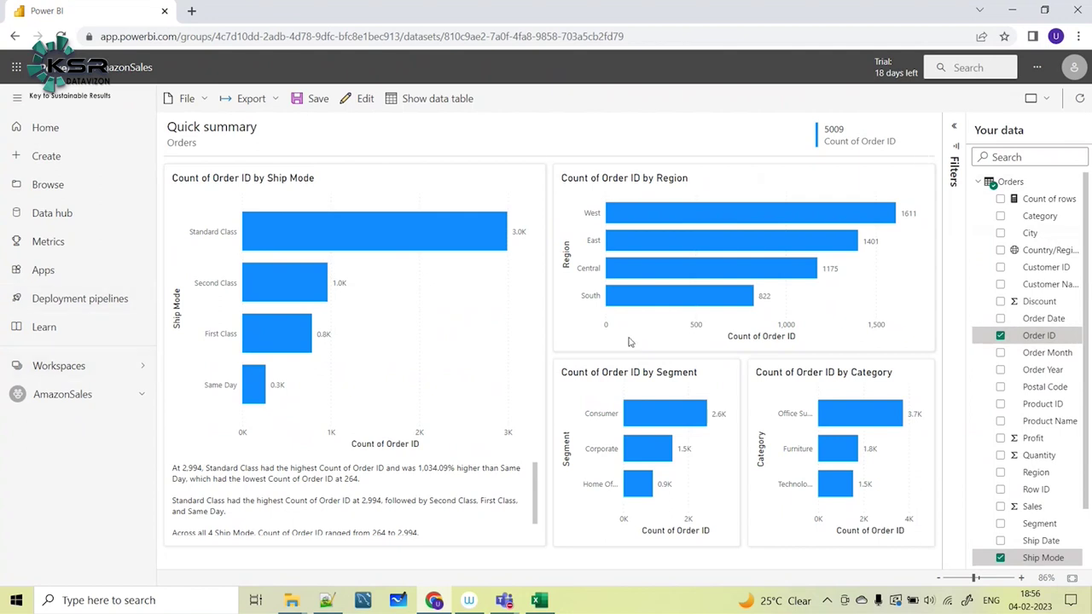
scroll(333, 494, down, 1)
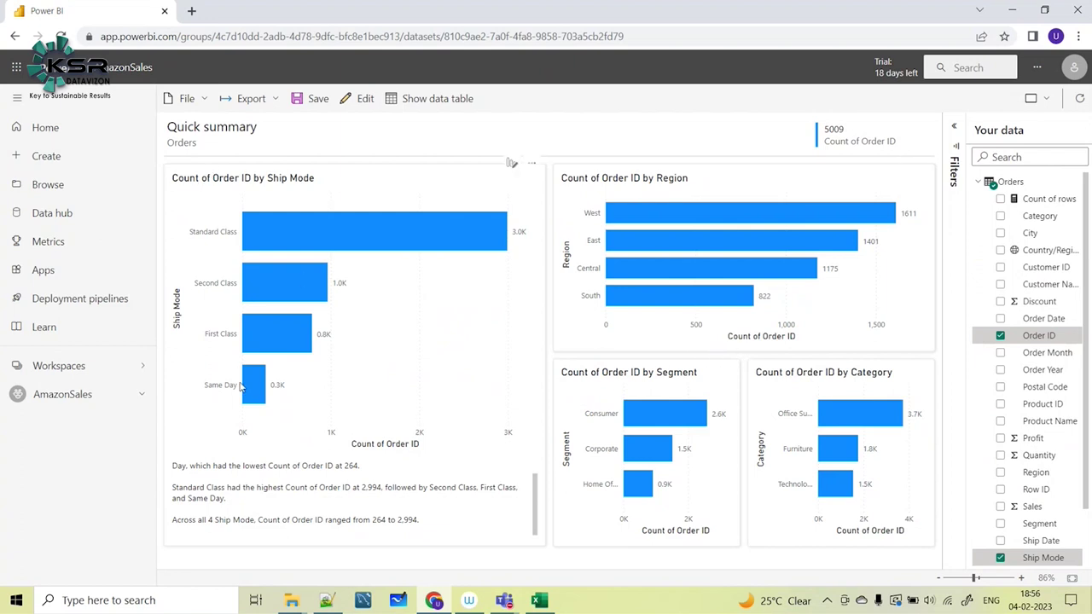
Step: Check the distinct Ship Mode values in the Superstore workbook in Excel, and return to the Power BI report
click(540, 601)
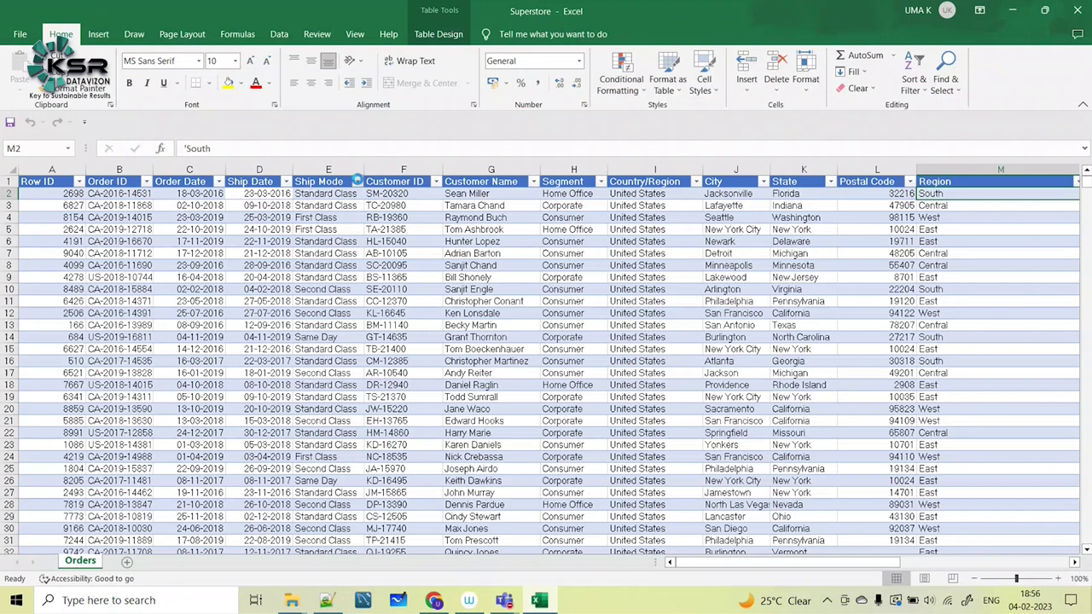
click(357, 181)
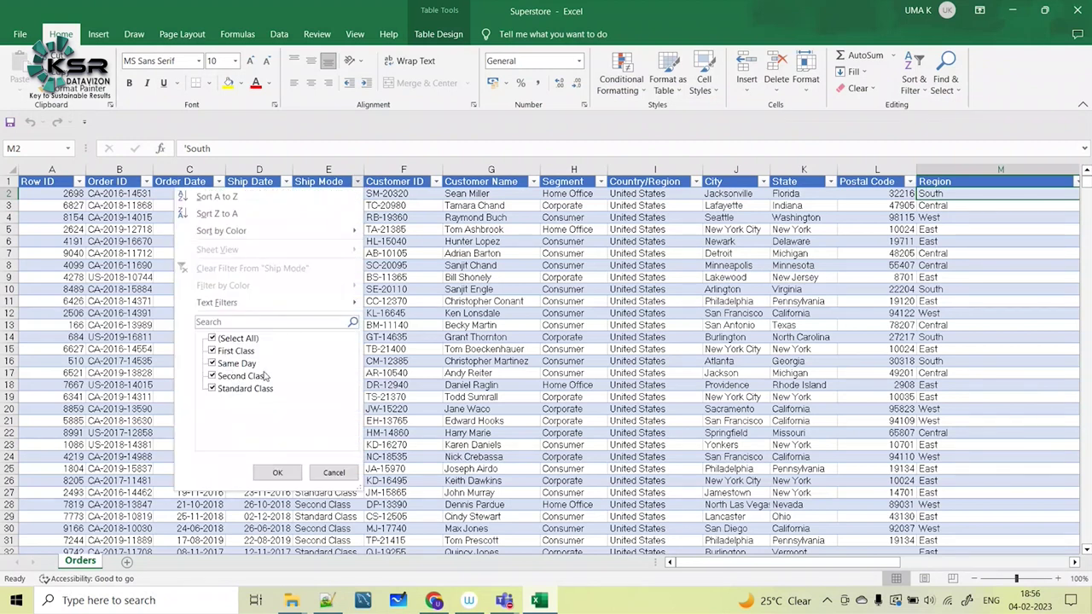
click(1011, 11)
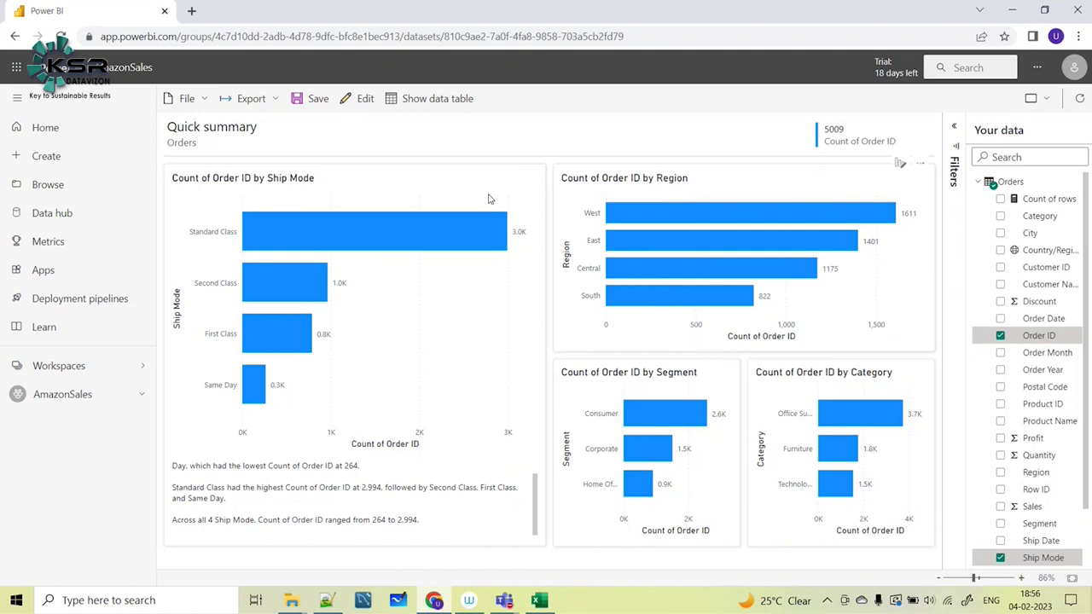
Step: Inspect the Region chart and go back to the AmazonSales workspace without saving the auto-created report
mouse_move(662, 301)
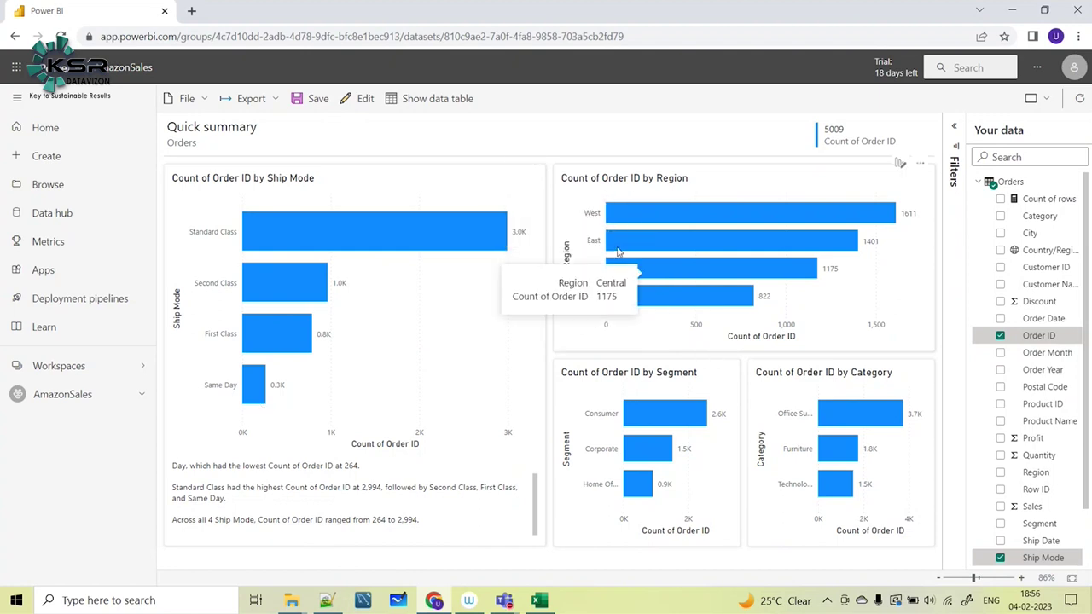
click(104, 401)
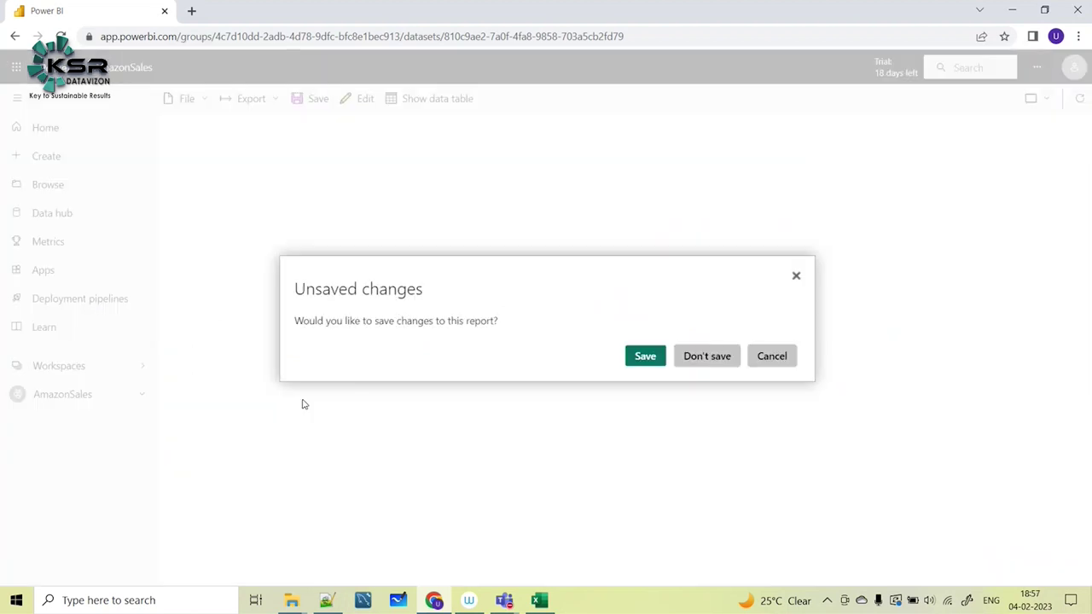
click(710, 359)
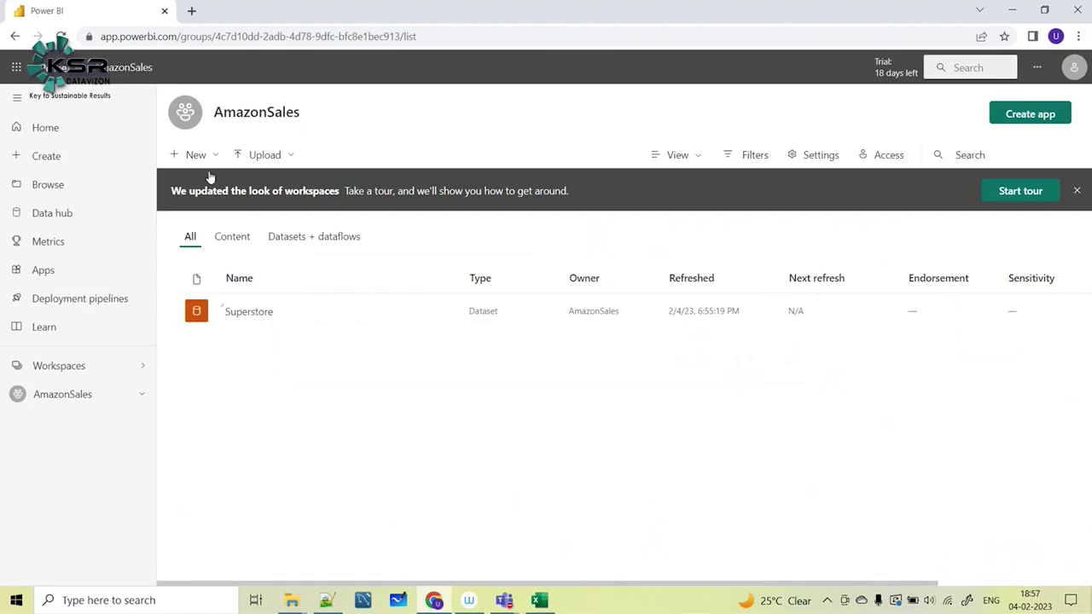
Step: Generate quick insights for the Superstore dataset and open them for viewing
click(445, 314)
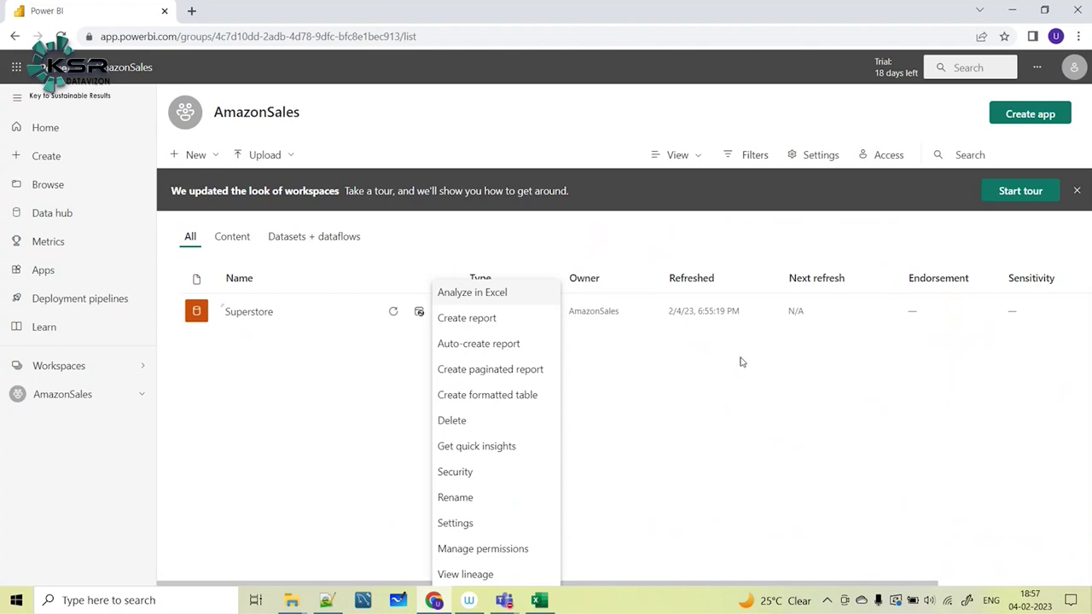
click(472, 452)
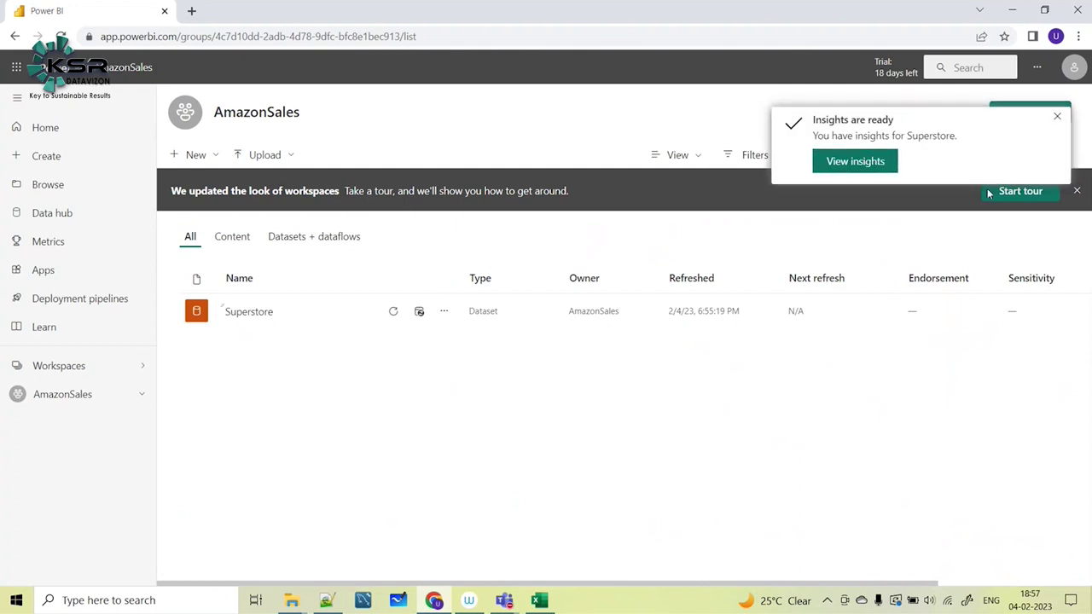
click(855, 163)
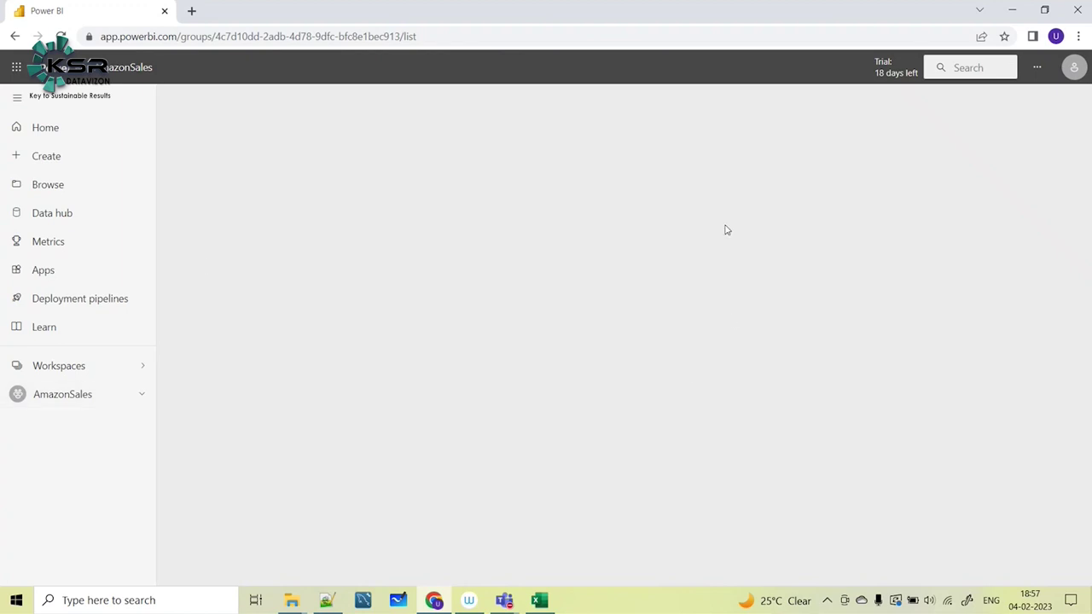
Step: Open the details of the Superstore dataset from the AmazonSales workspace contents
click(142, 394)
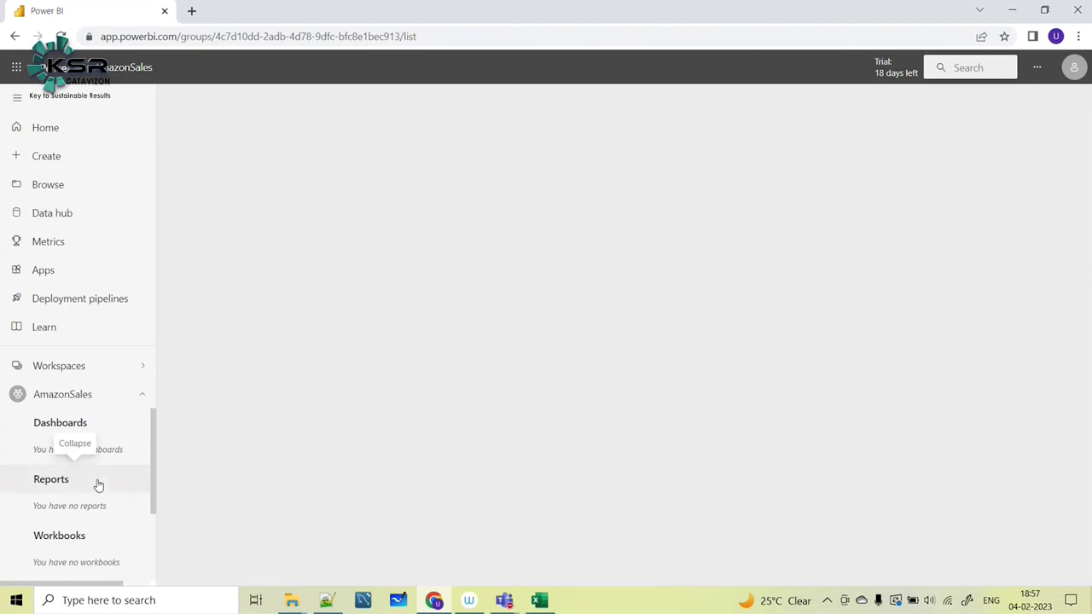
scroll(97, 484, down, 2)
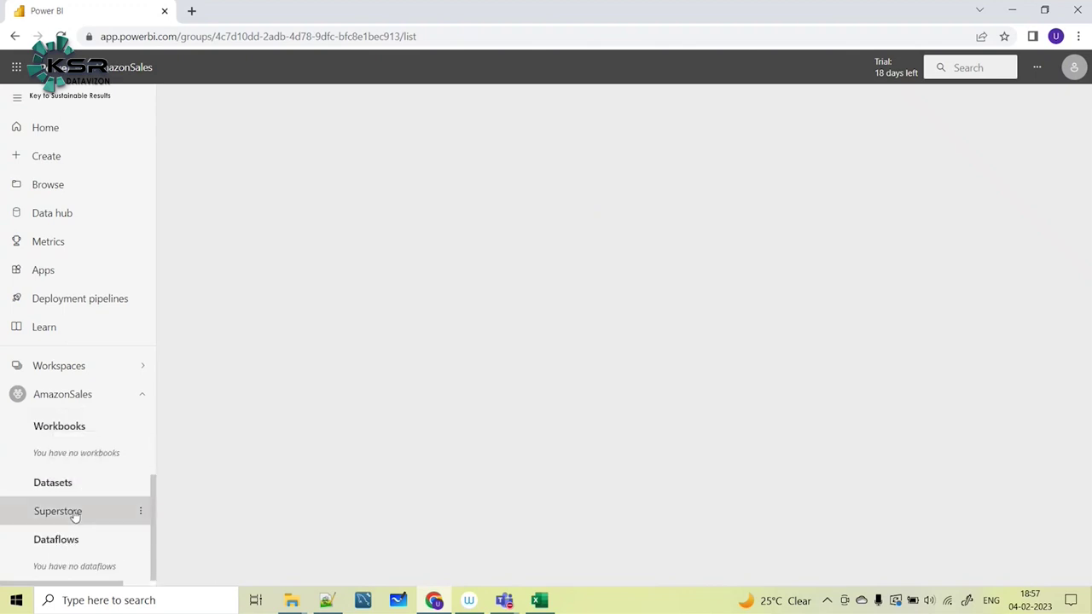
click(73, 512)
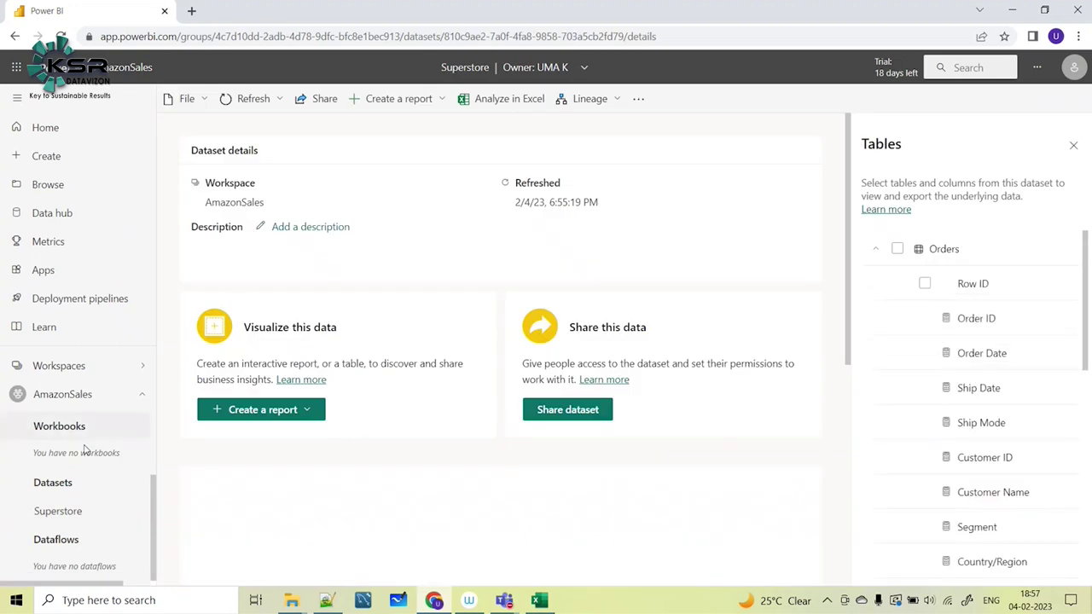
Step: Return to the AmazonSales workspace list and view the quick insights of the Superstore dataset
click(66, 394)
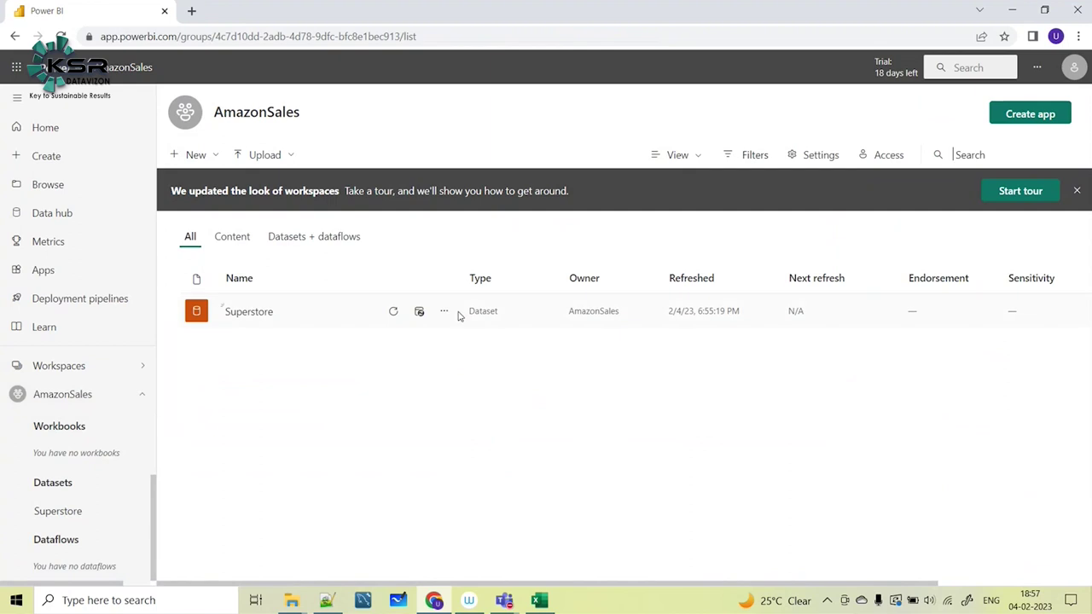
click(444, 311)
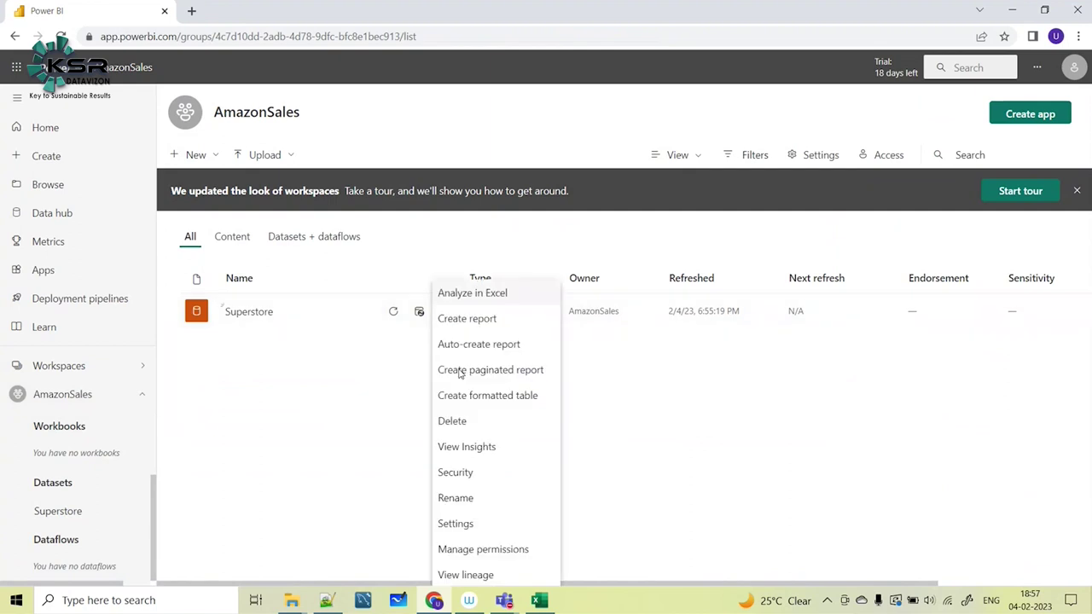
click(489, 447)
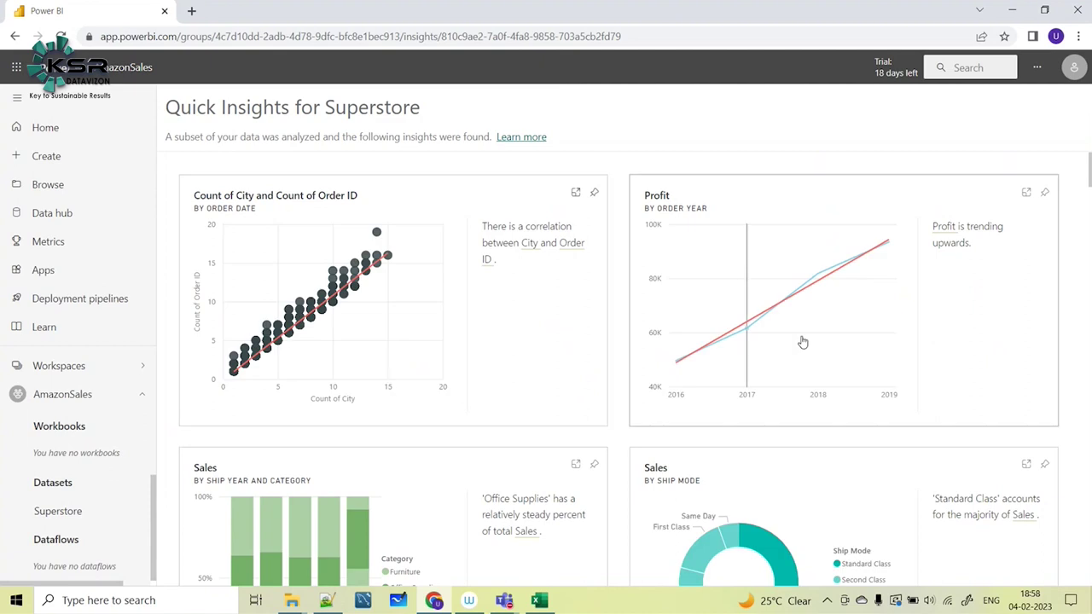
Step: Examine the quick insight charts and their summaries, from City and Order ID counts through profit by sub-category to sales by state
scroll(803, 342, down, 8)
scroll(844, 346, up, 8)
scroll(912, 312, down, 2)
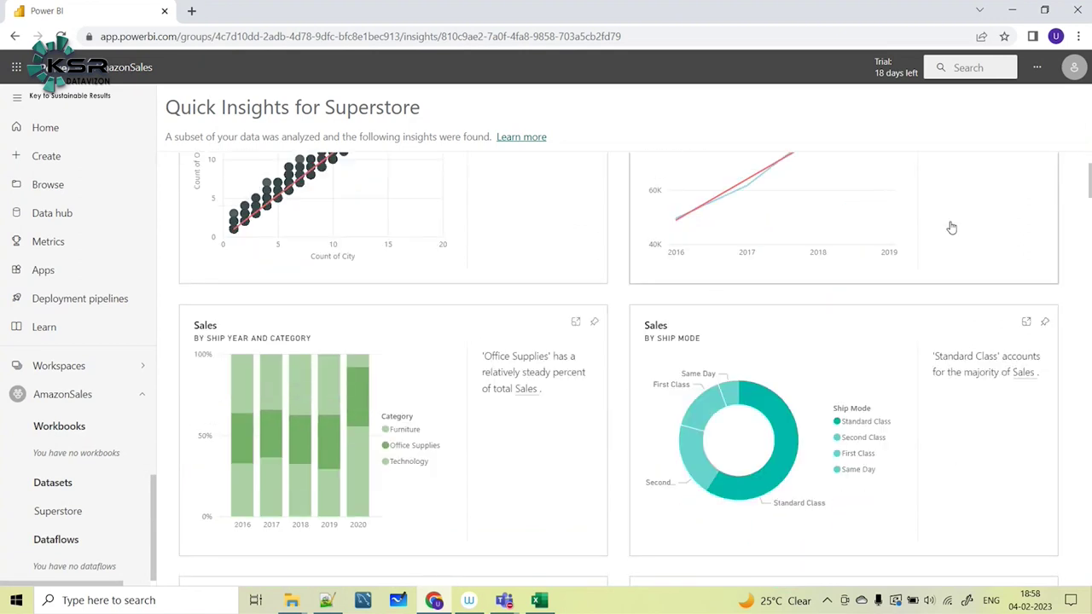
scroll(952, 228, down, 2)
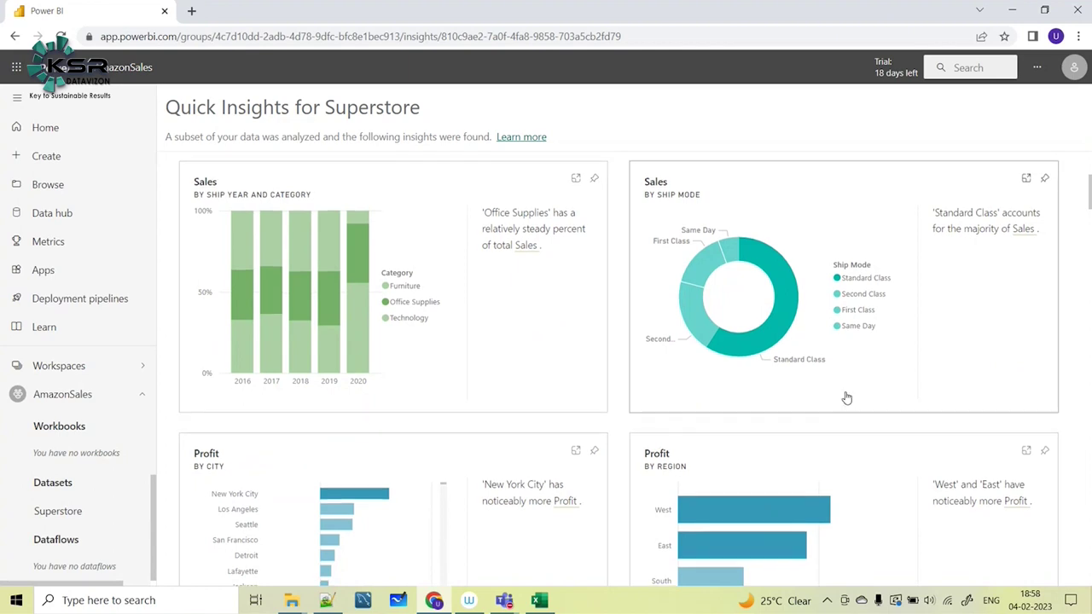
scroll(846, 398, down, 2)
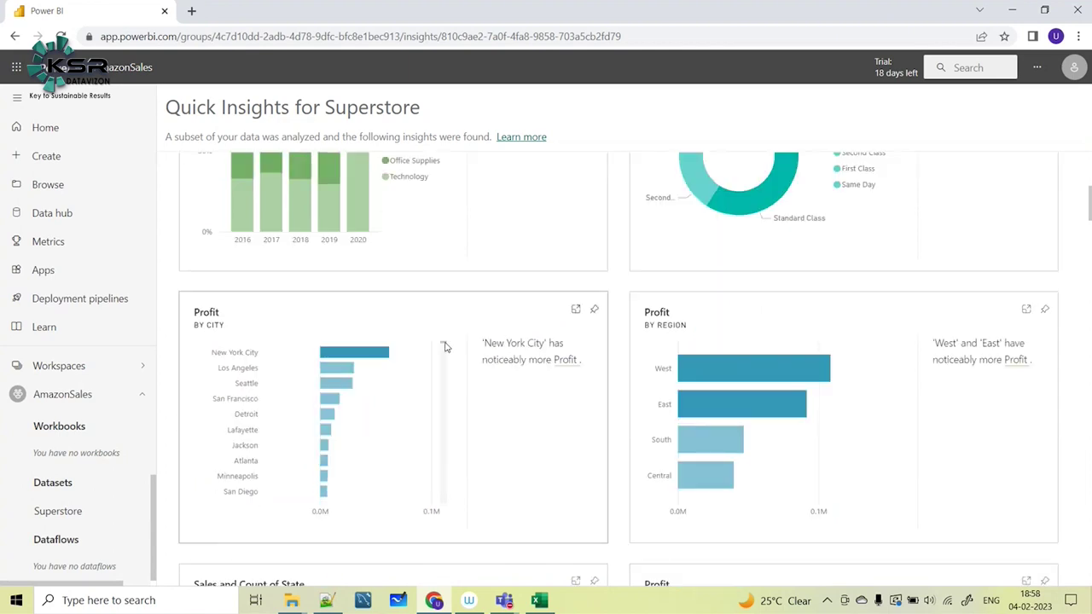
scroll(444, 346, down, 2)
scroll(861, 440, down, 1)
scroll(860, 440, down, 2)
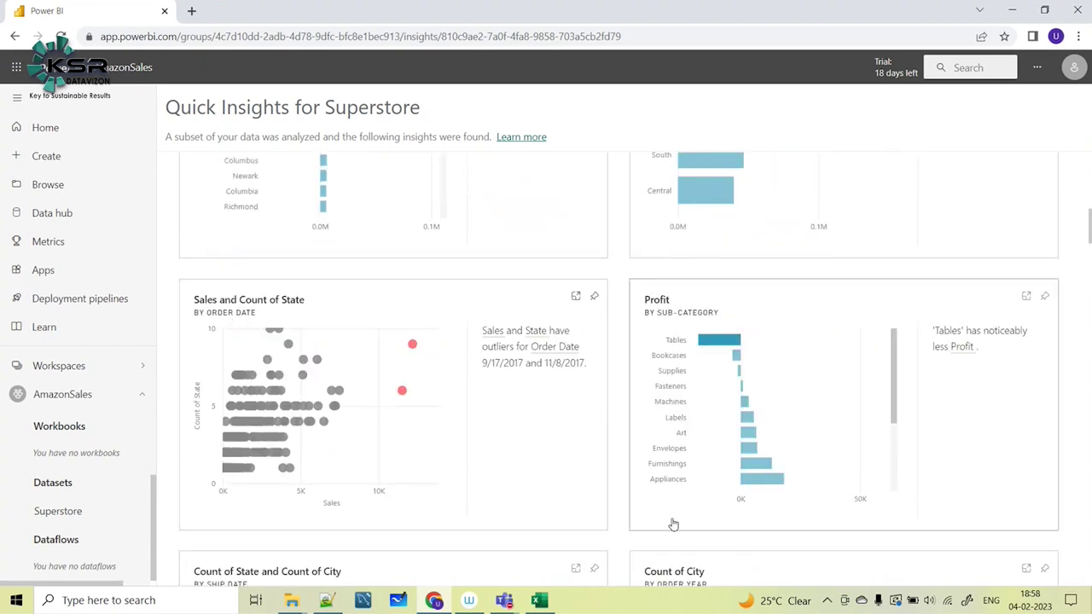
scroll(910, 376, down, 4)
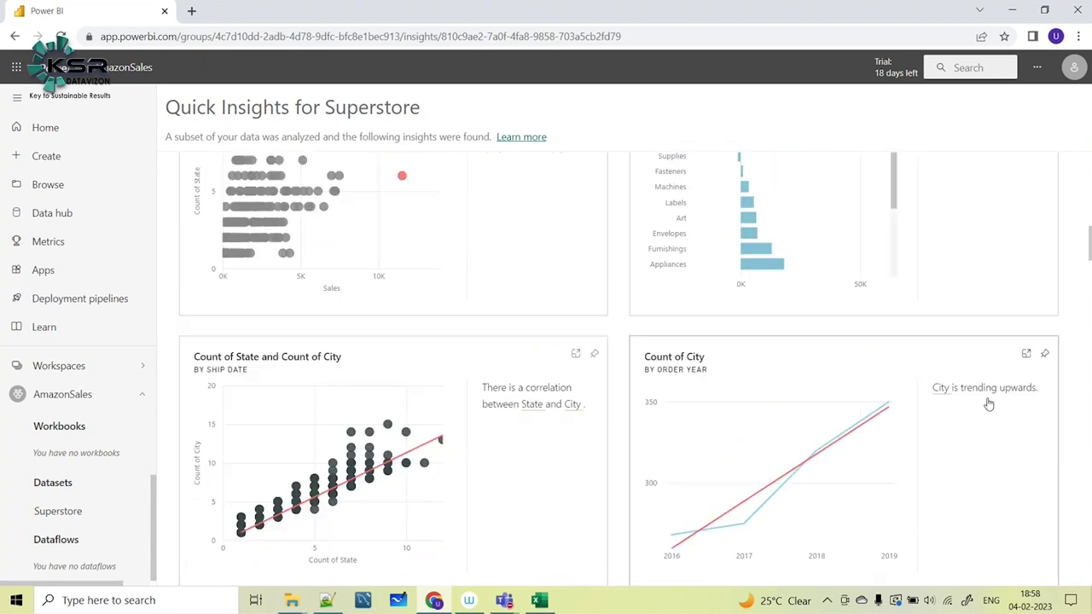
scroll(578, 453, down, 2)
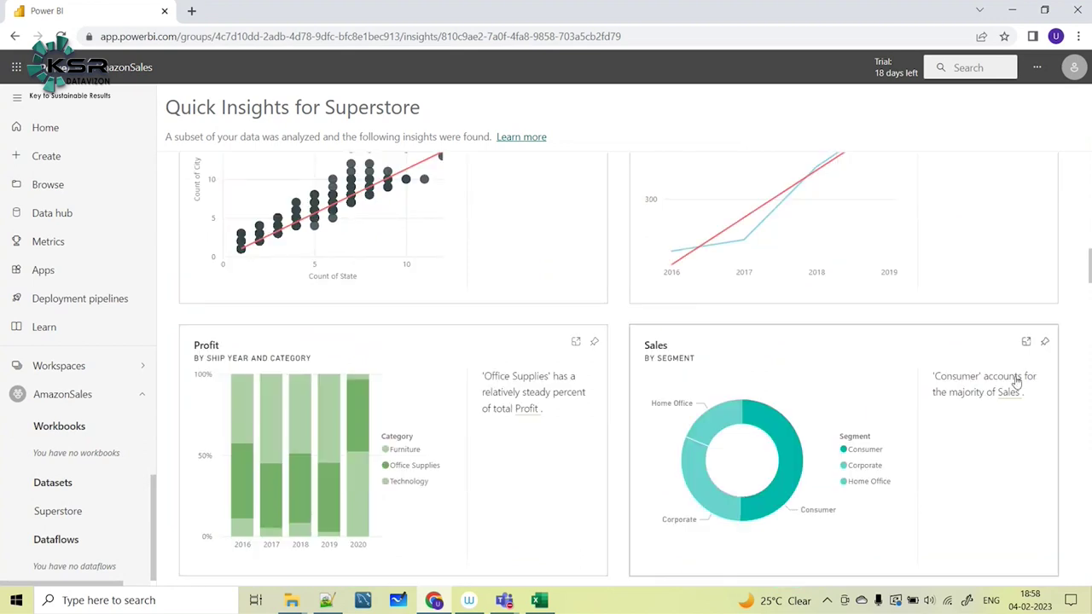
scroll(816, 380, down, 3)
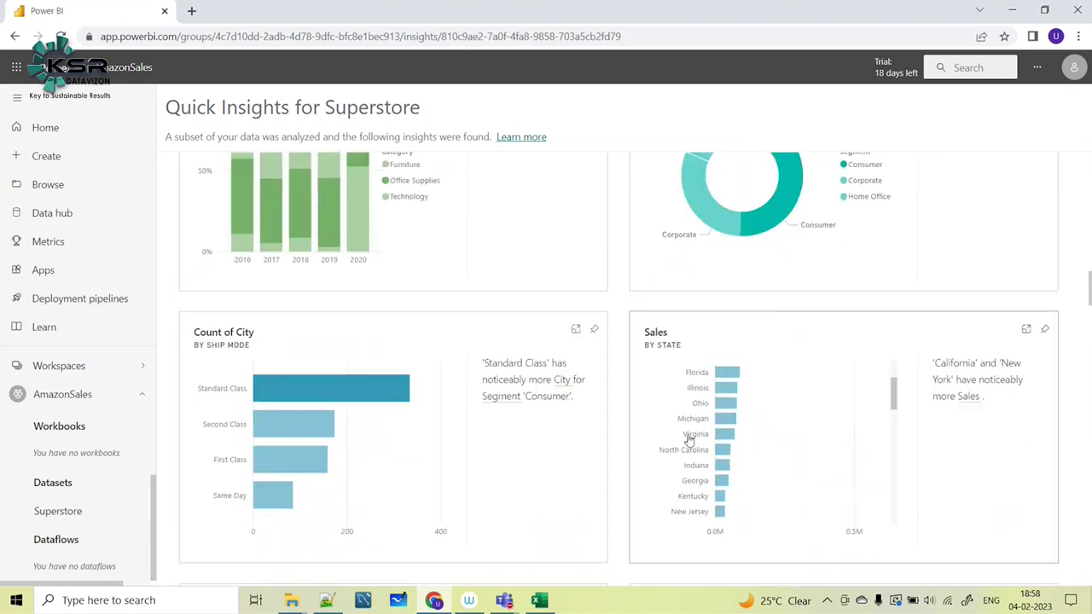
Step: Revisit the profit by city and region insights, and read on to the profit by product name insight
scroll(604, 344, up, 2)
scroll(603, 345, up, 5)
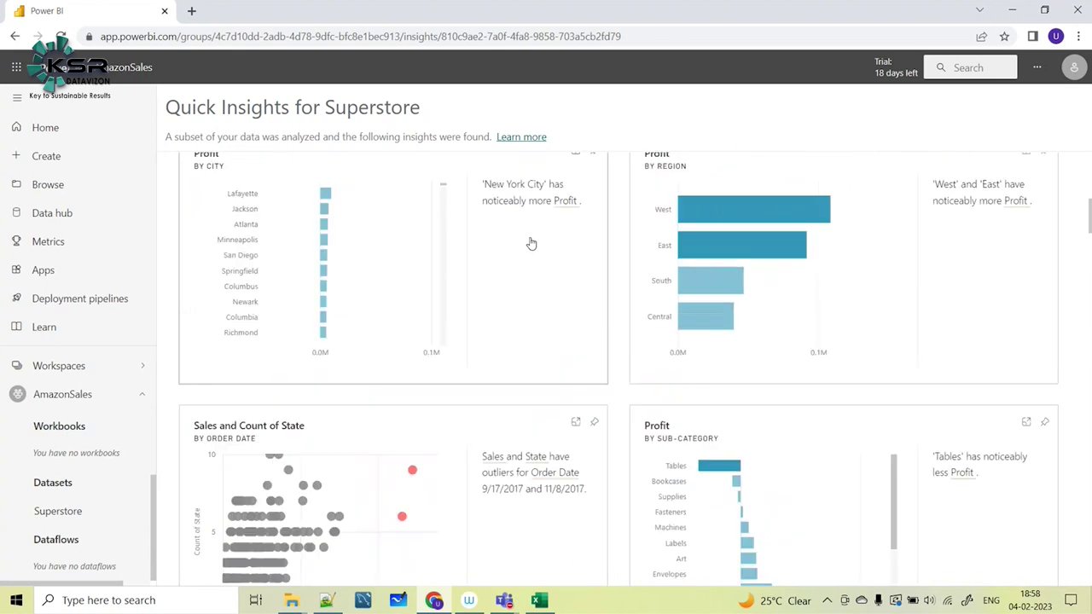
scroll(978, 483, down, 7)
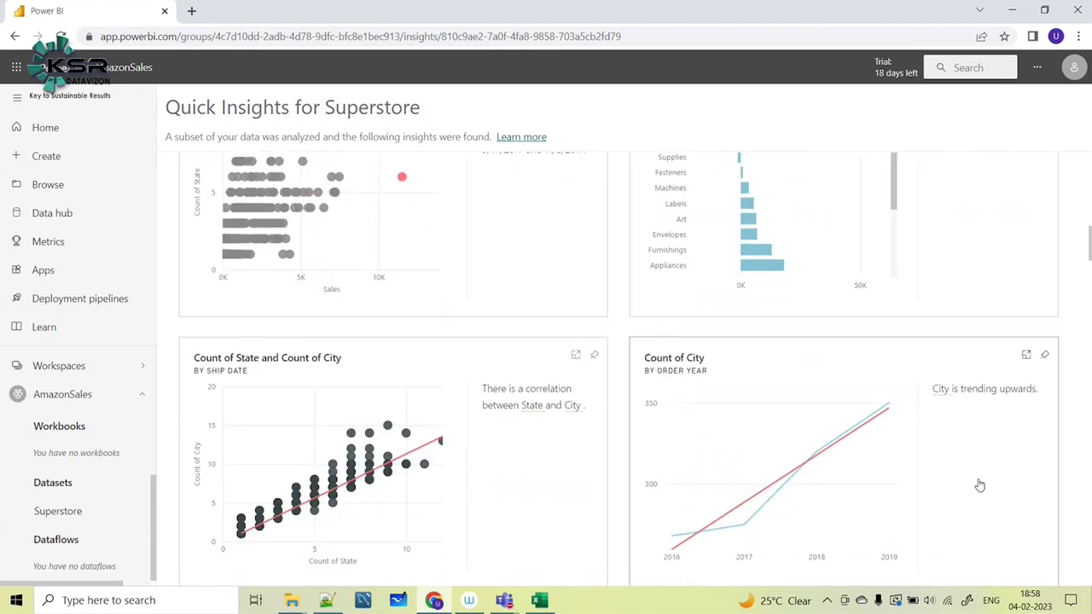
scroll(1039, 470, down, 4)
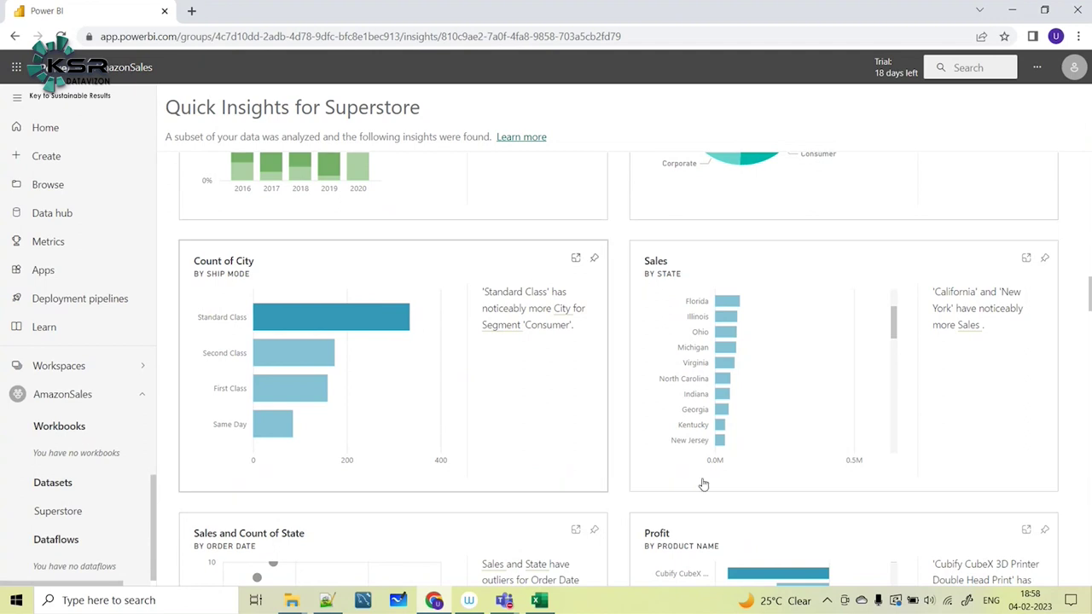
scroll(853, 460, down, 2)
scroll(658, 495, down, 3)
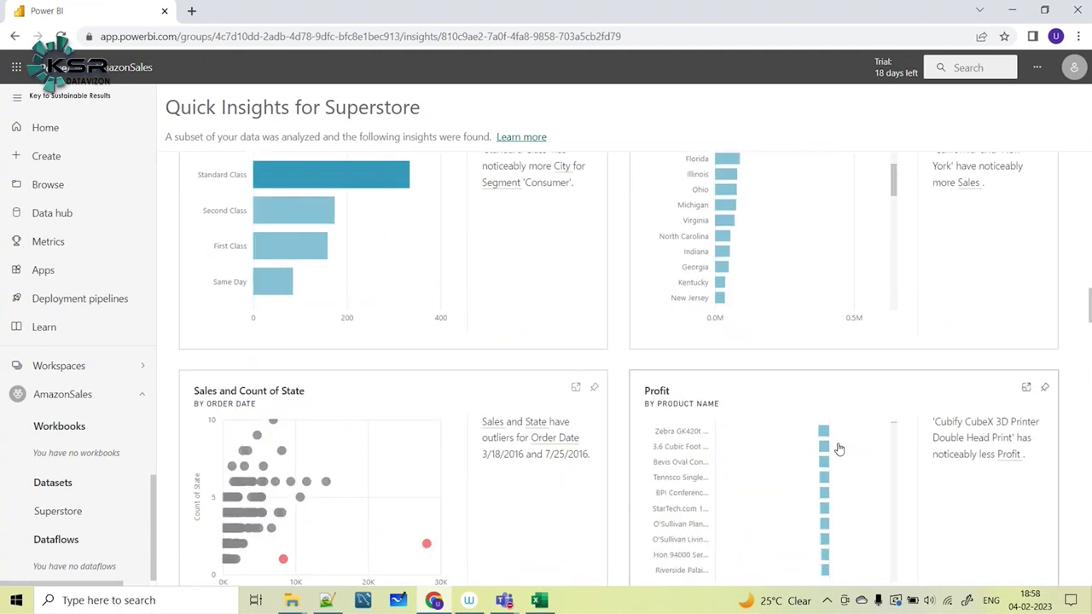
scroll(853, 409, down, 2)
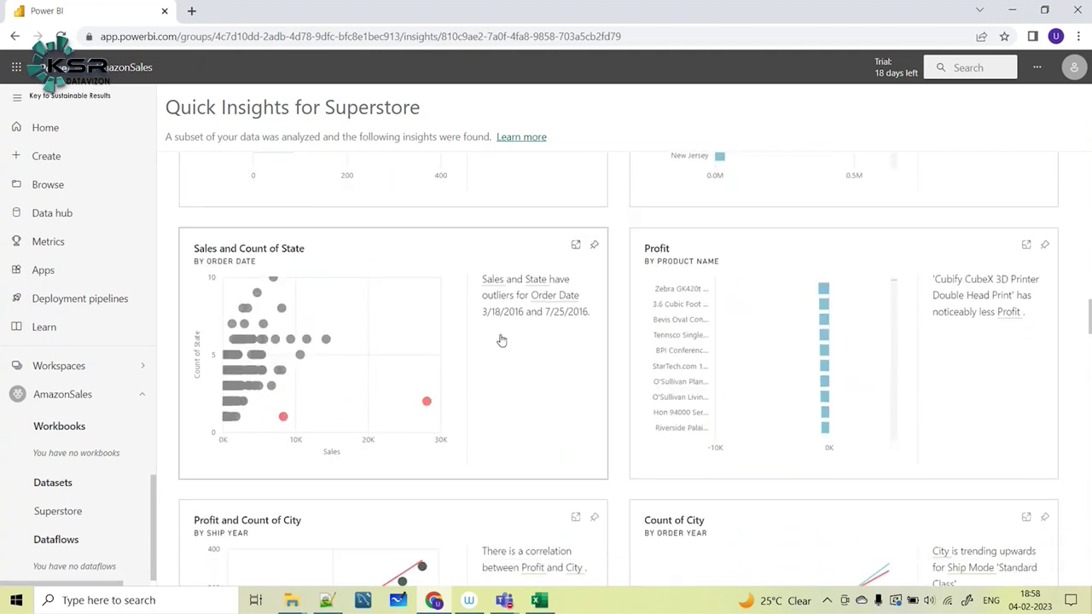
Step: Re-examine the sales by segment, count of city by ship mode and sales by state insights
scroll(469, 324, up, 4)
scroll(541, 346, up, 5)
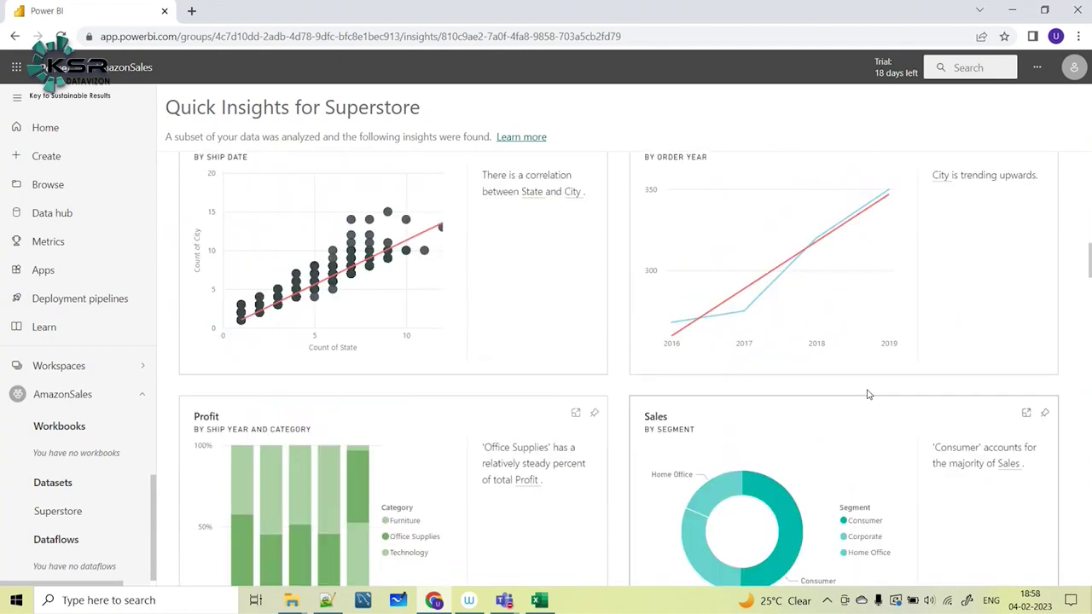
scroll(498, 362, down, 2)
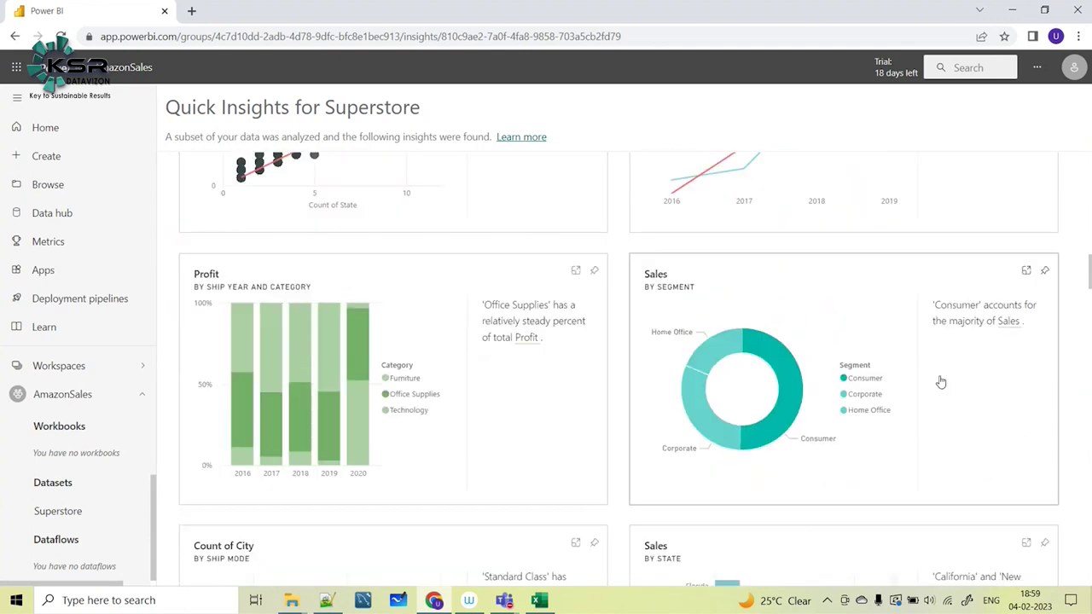
scroll(621, 326, down, 3)
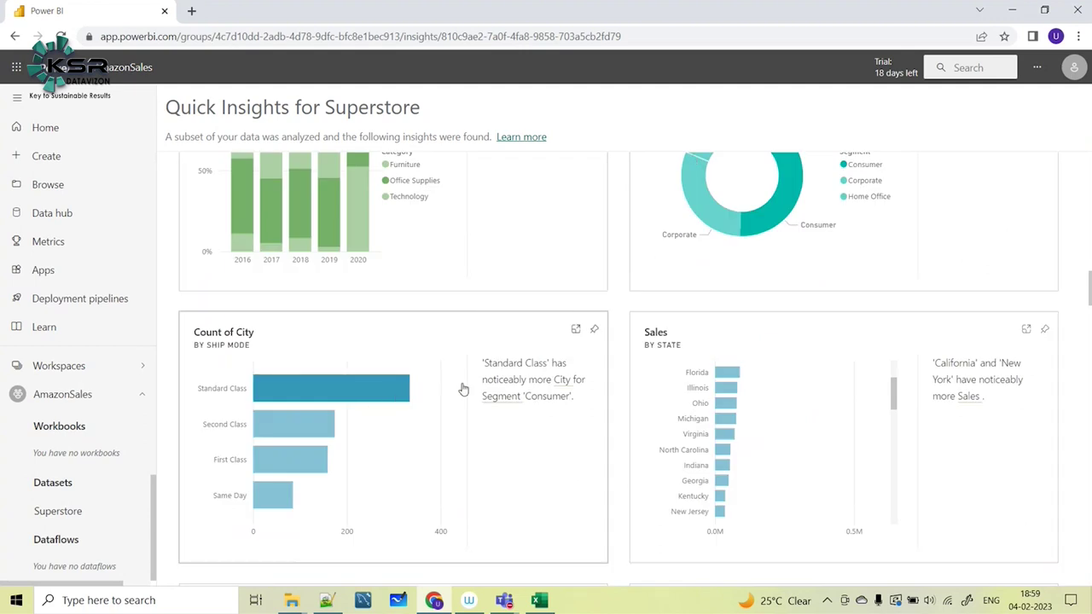
scroll(717, 430, down, 3)
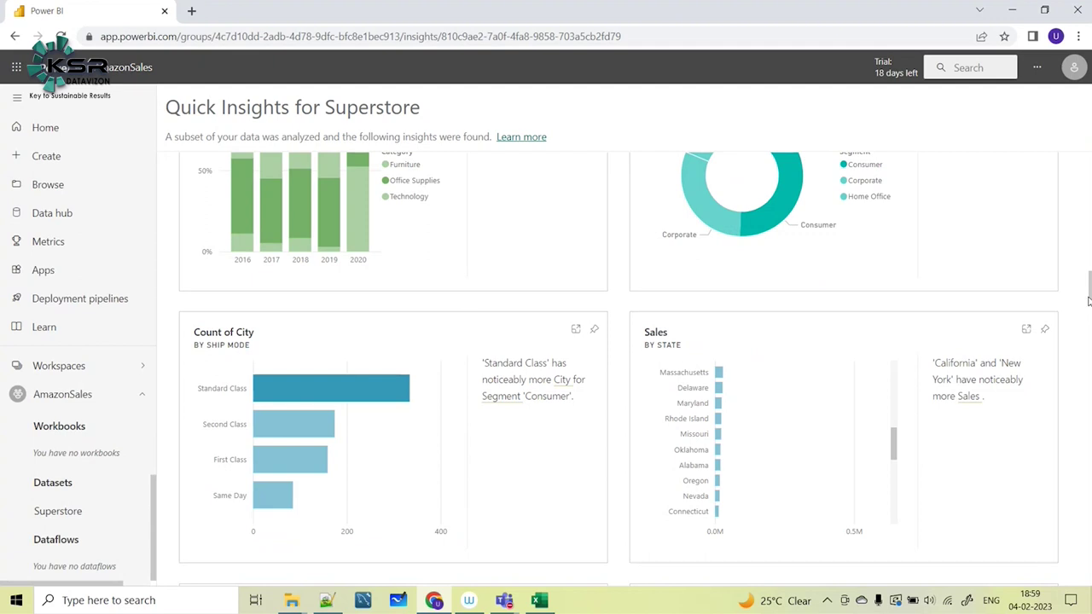